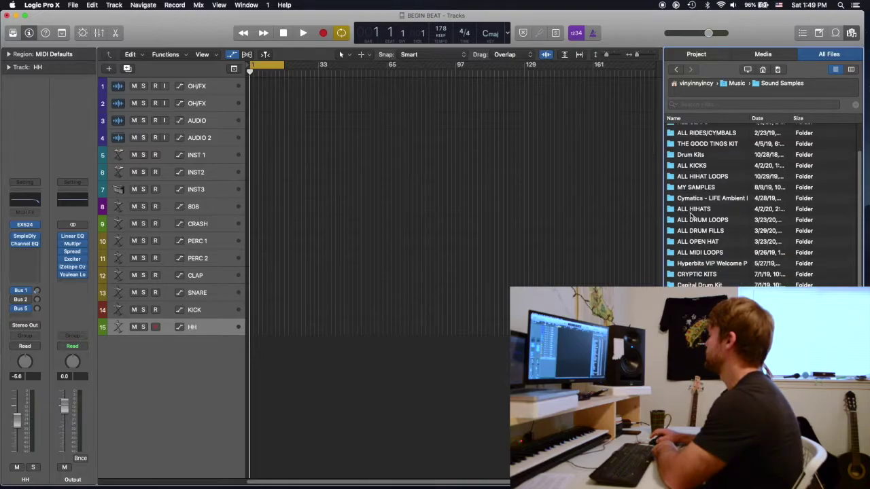
- Add the CAN'T STOP ME (122 BPM) loop from the ALL MELODY LOOPS folder to the AUDIO track at bar 1
scroll(693, 217, "up", 3)
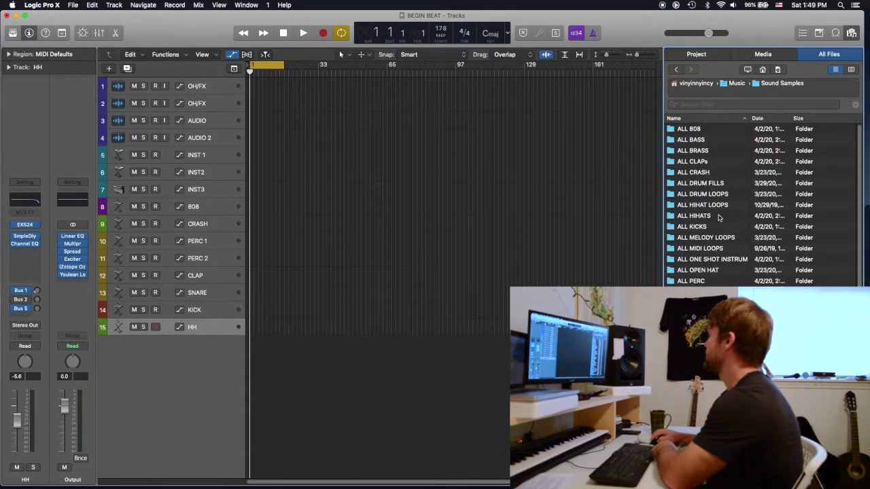
left_click(716, 239)
double_click(716, 239)
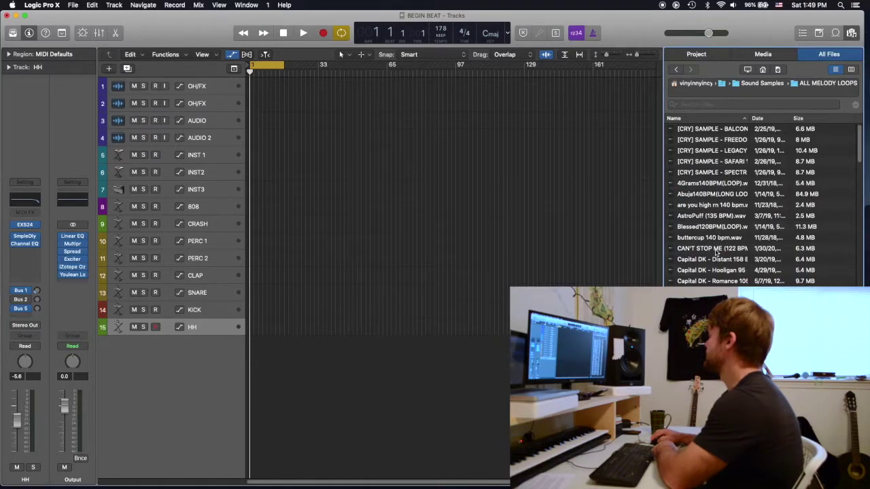
left_click(715, 250)
left_click_drag(715, 250, 251, 121)
key("z")
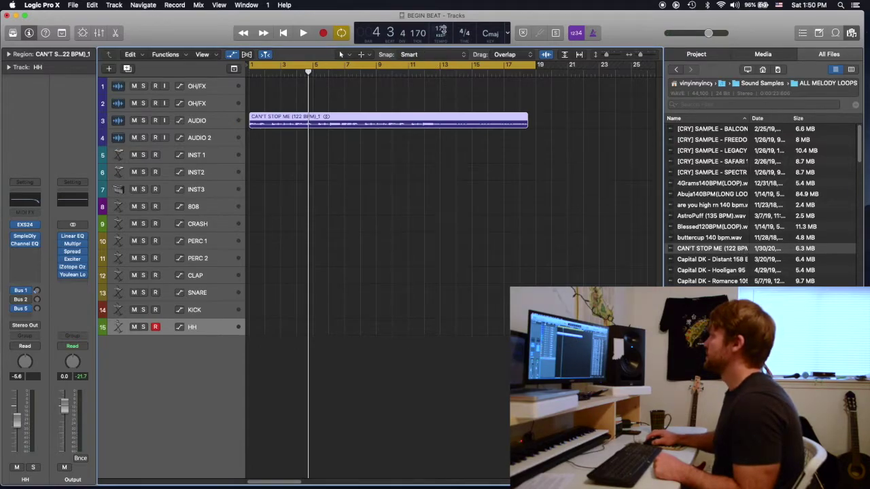
- Set the project tempo to 122 BPM and play back the melody loop
left_click_drag(440, 28, 441, 69)
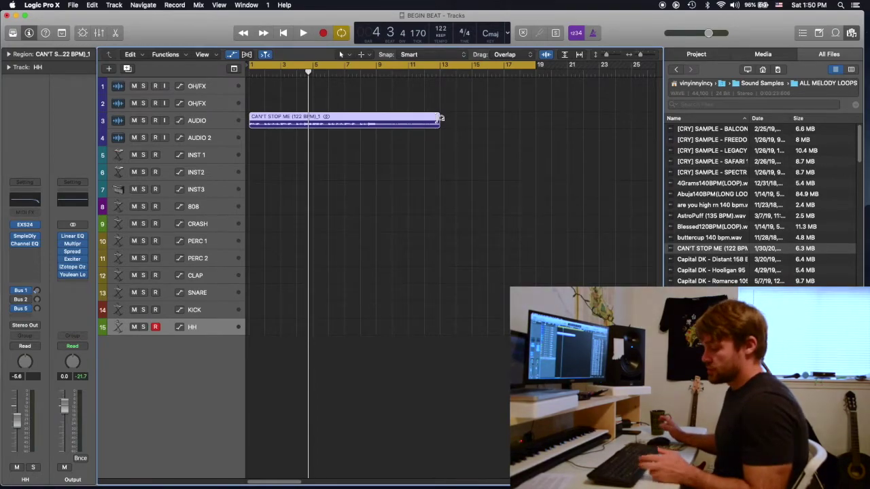
key("space")
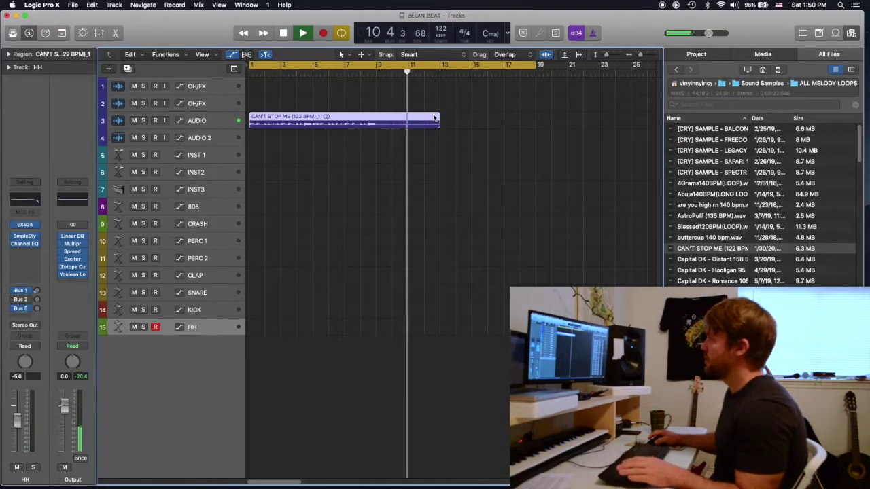
key("space")
- Split the melody loop on the AUDIO track at bar 9 and at bar 5
left_click(376, 73)
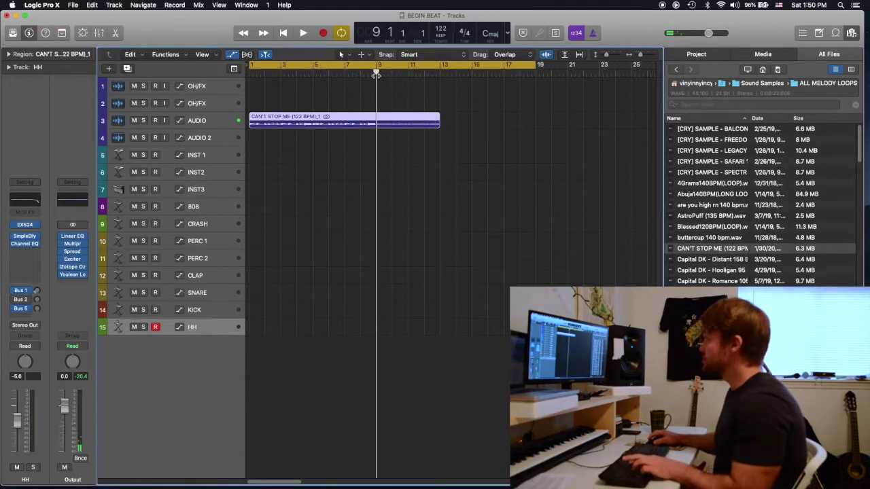
key("super+t")
left_click(314, 73)
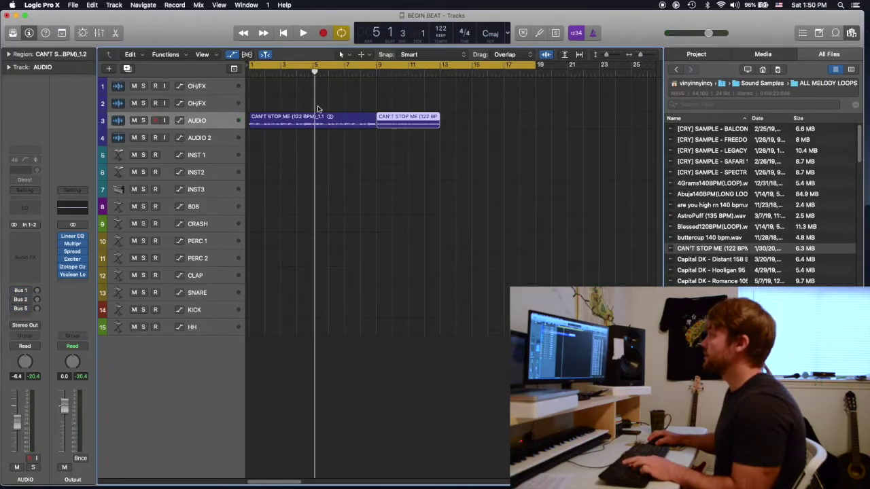
left_click(305, 114)
key("super+t")
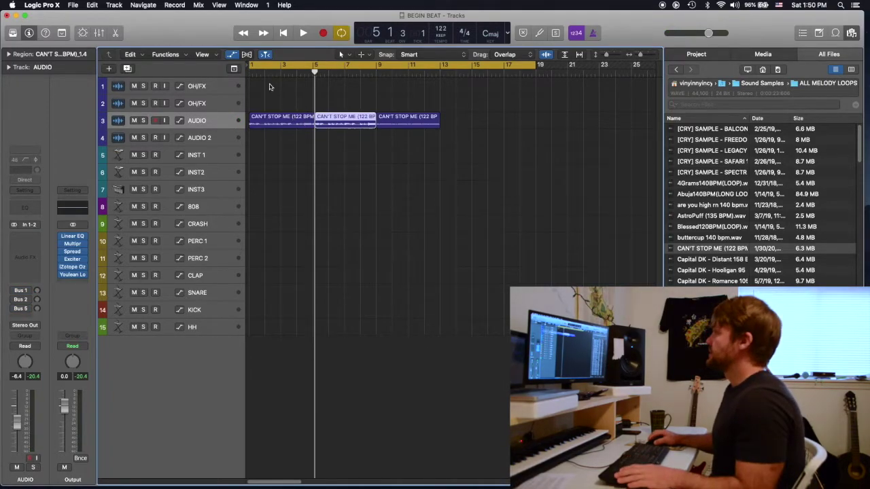
- Split the first region of the melody loop once more, between bars 1 and 5
key("Return")
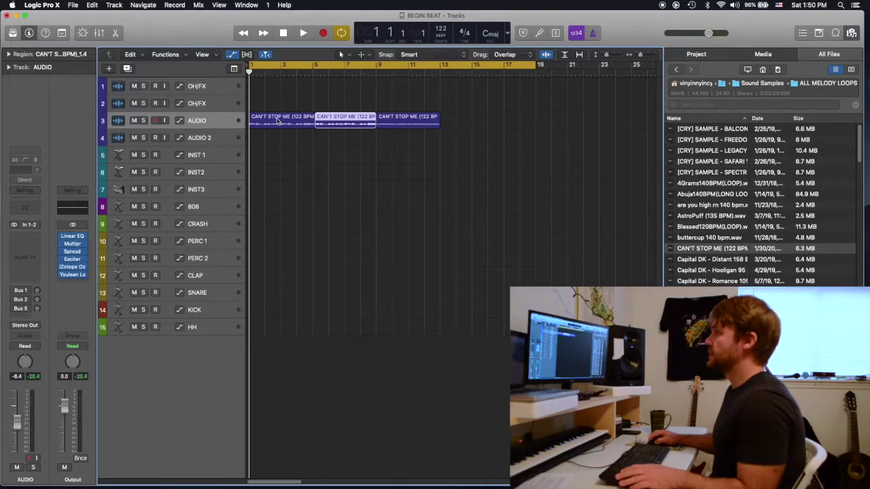
left_click(296, 74)
left_click(302, 119)
key("super+t")
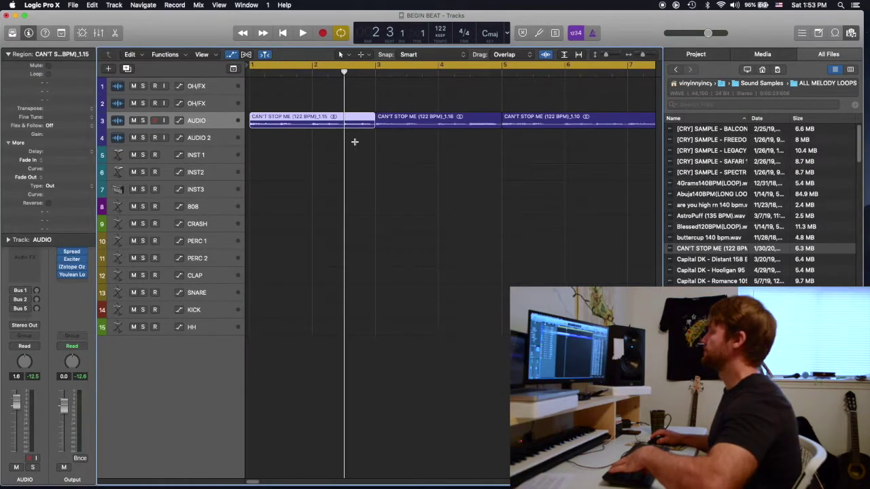
- Split the region covering bars 1 to 3 at beat 3 of bar 2 and at the start of bar 2
key("super+t")
left_click(312, 73)
left_click(323, 120)
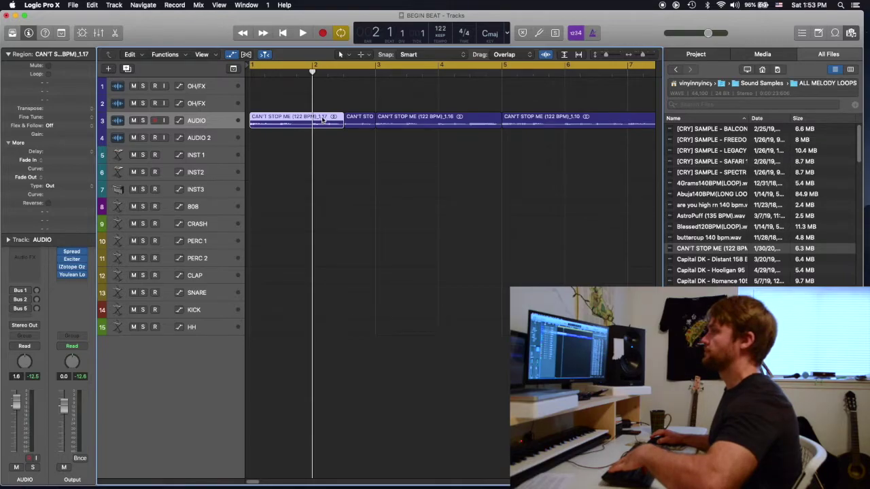
key("super+t")
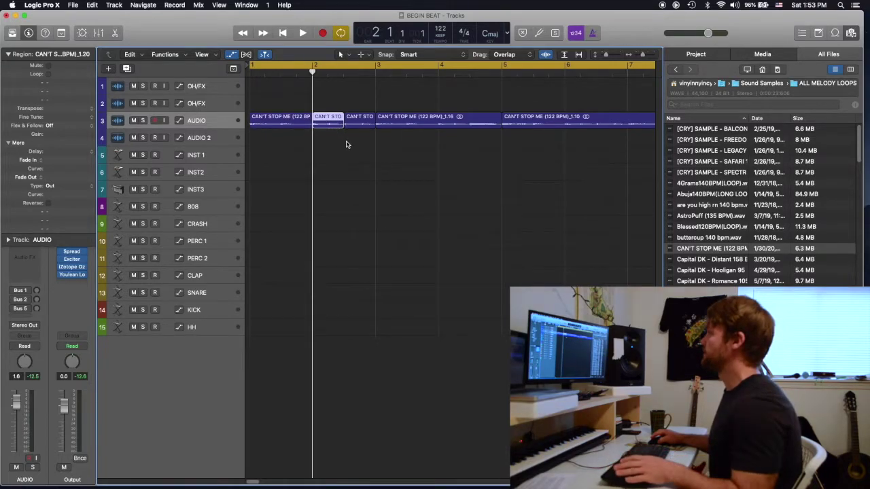
- Reverse the half-bar slice just before bar 3 and play back the opening bars
key("Right")
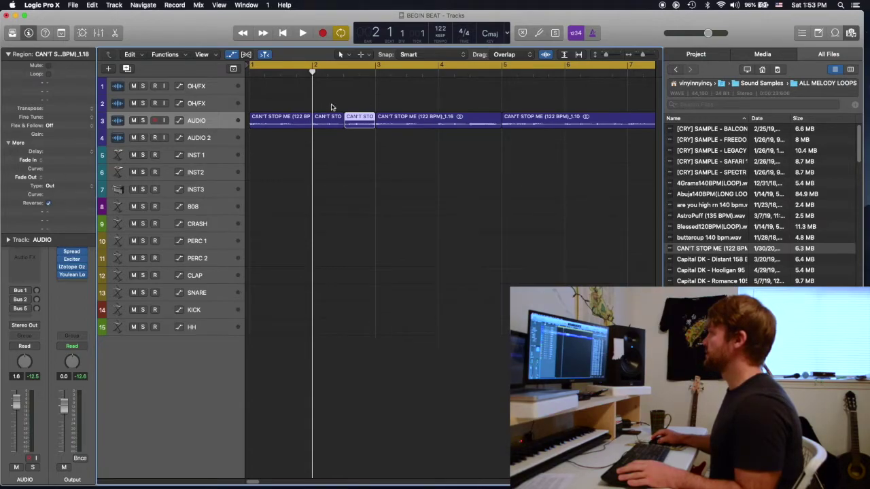
key("space")
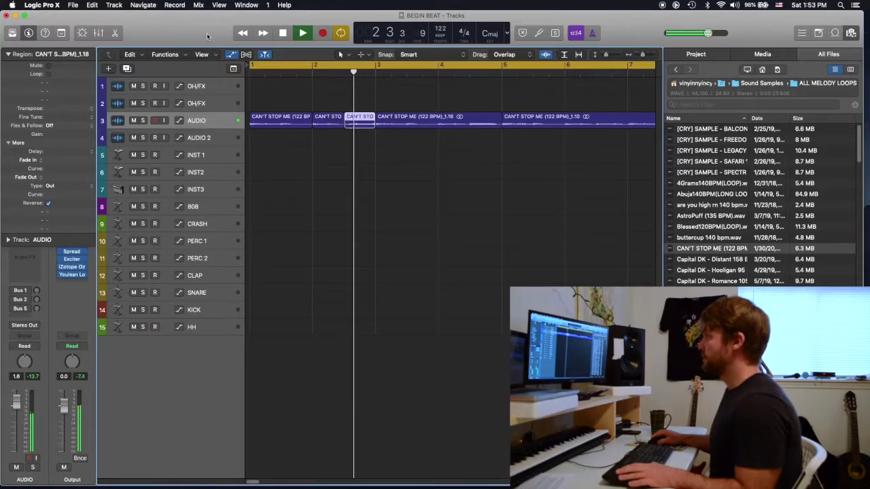
key("space")
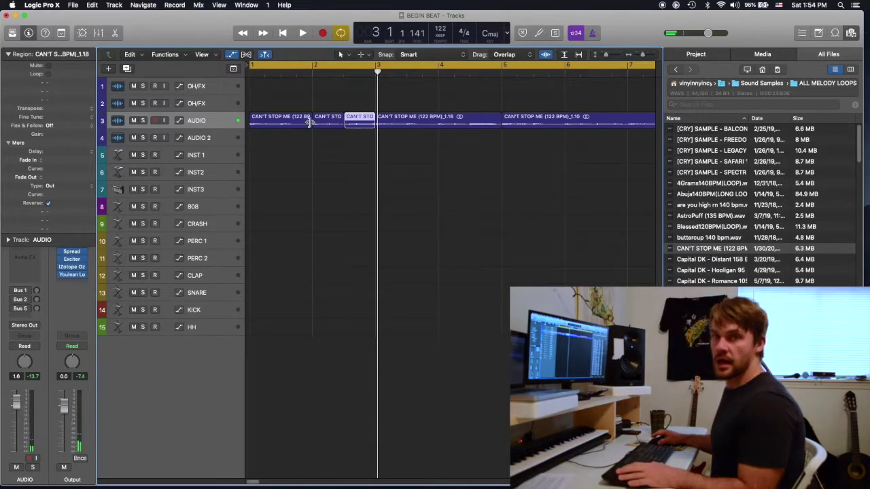
key("space")
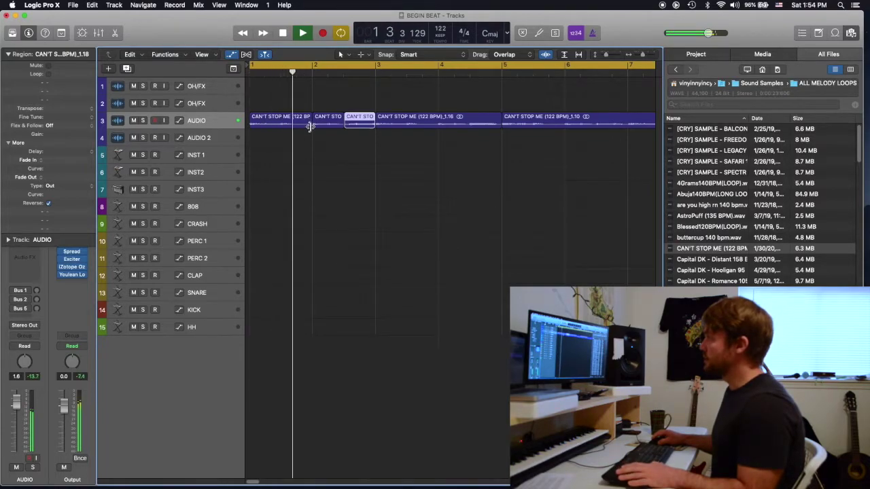
key("space")
- Shorten the end of the first slice, start the second slice slightly ahead of bar 2, and play back the edit
left_click_drag(307, 127, 293, 134)
left_click_drag(456, 169, 451, 169)
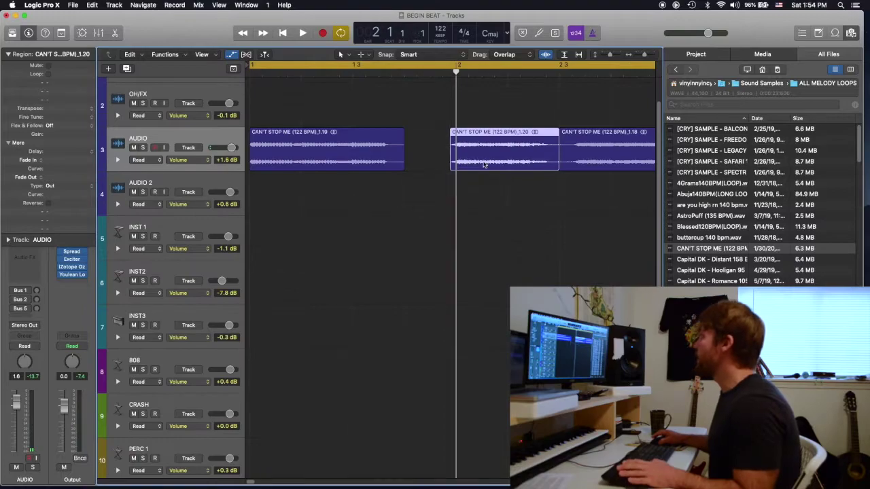
key("space")
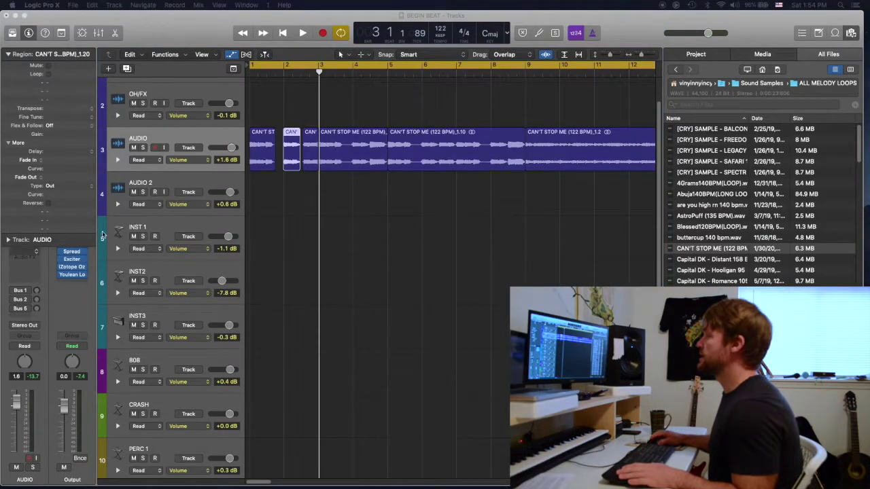
- Split the regions between bars 3 and 9 at 4 3, 6 3, 7 1 and 8 3, and reverse the slice before bar 9
left_click(352, 73)
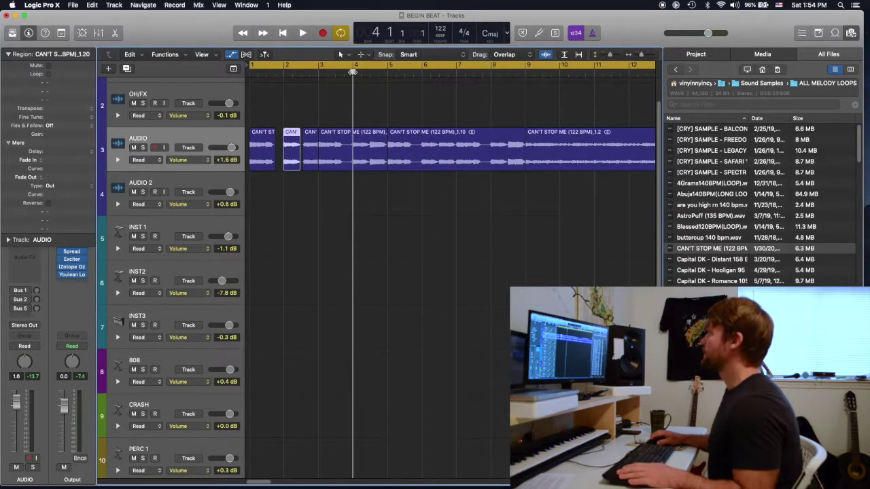
left_click(366, 161)
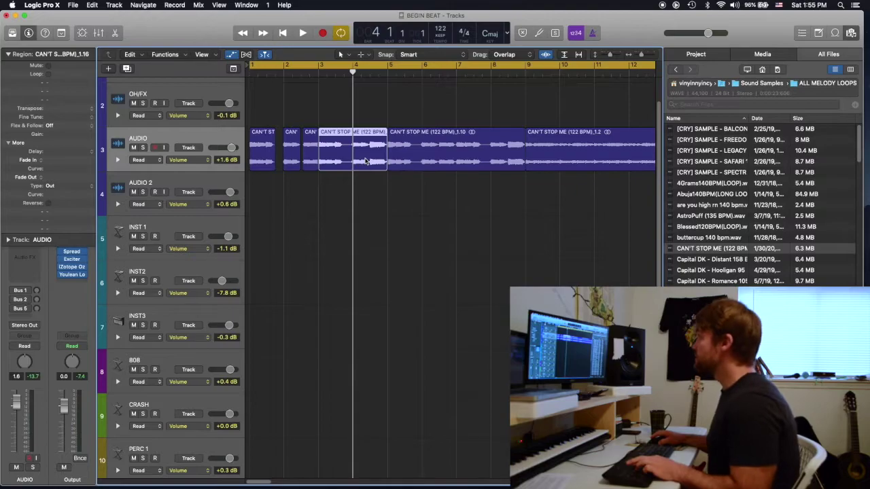
key("super+r")
key("super+r")
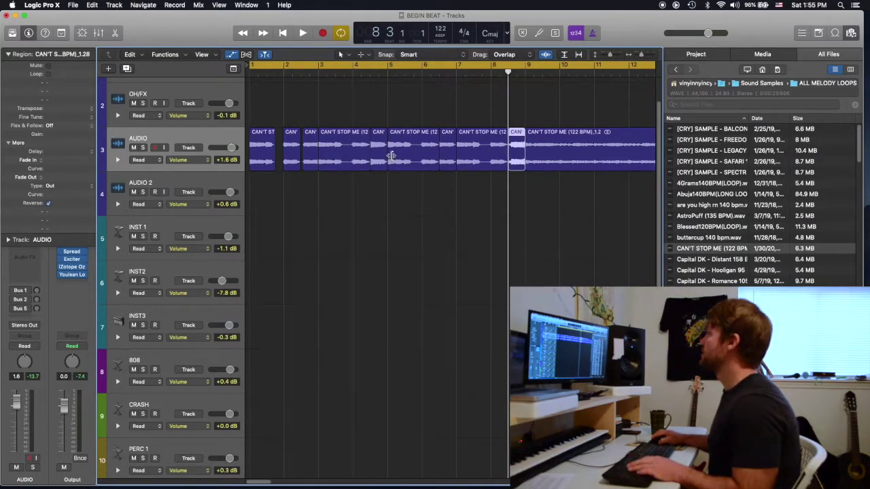
- Reverse the half-bar slices just before bars 7 and 5, and play back the chopped melody
left_click(447, 134)
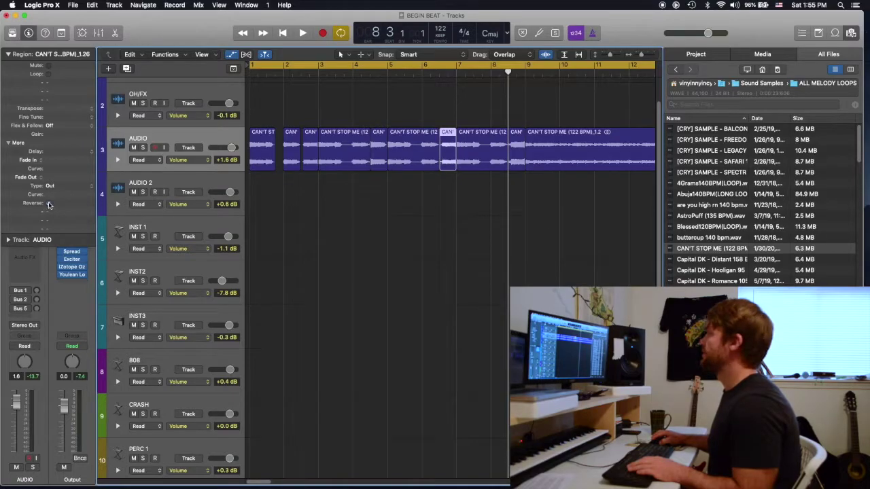
left_click(384, 140)
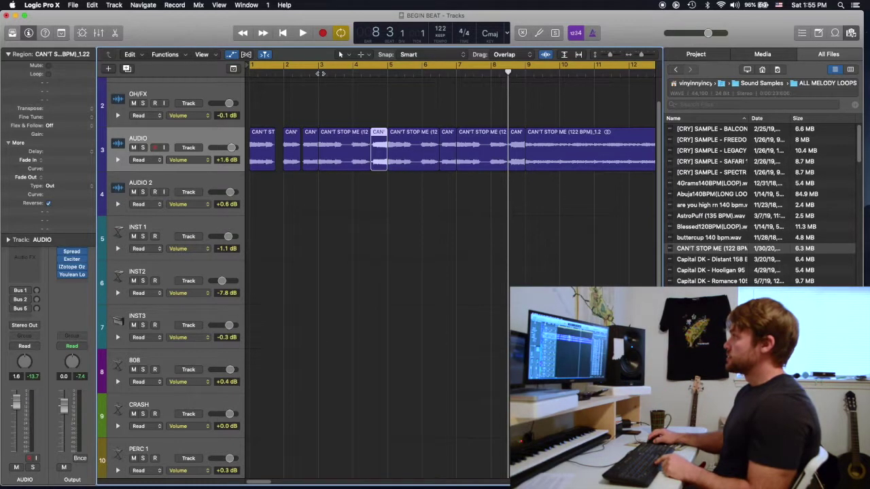
key("space")
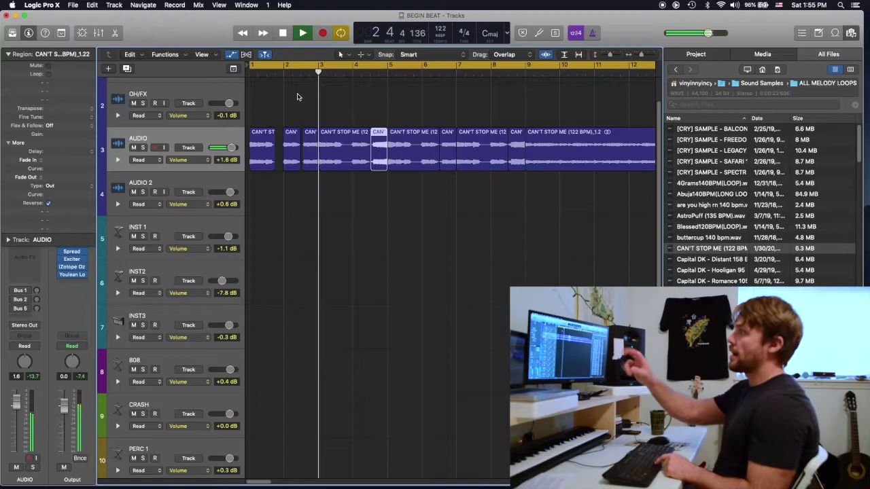
key("super+Left")
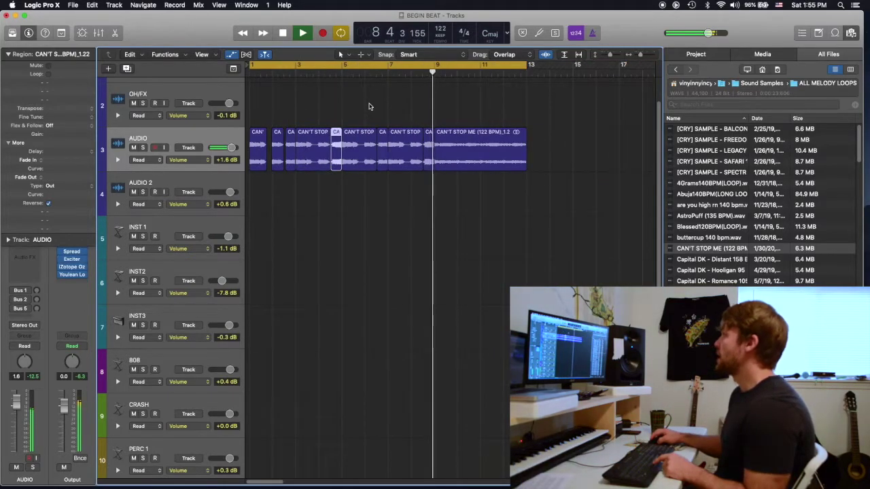
key("space")
- Rename the last region, starting at bar 9, as PART 2 and move it down to the AUDIO 2 track at the same position
left_click(478, 140)
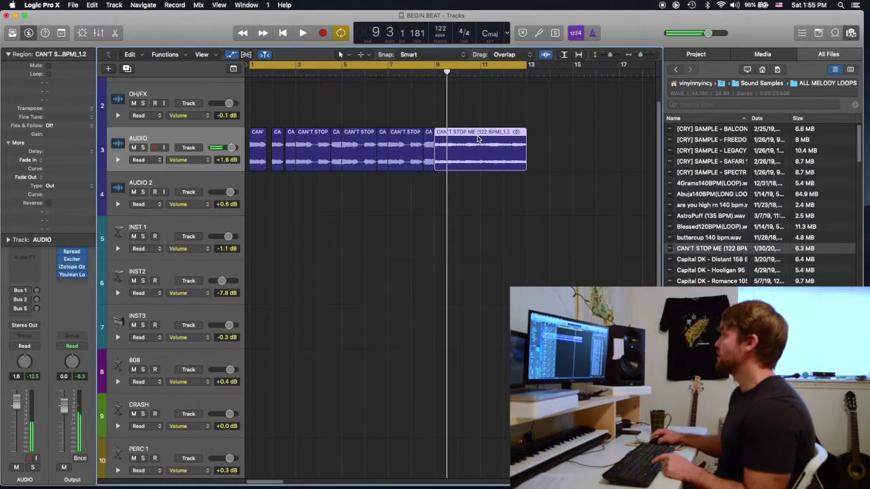
left_click(642, 58)
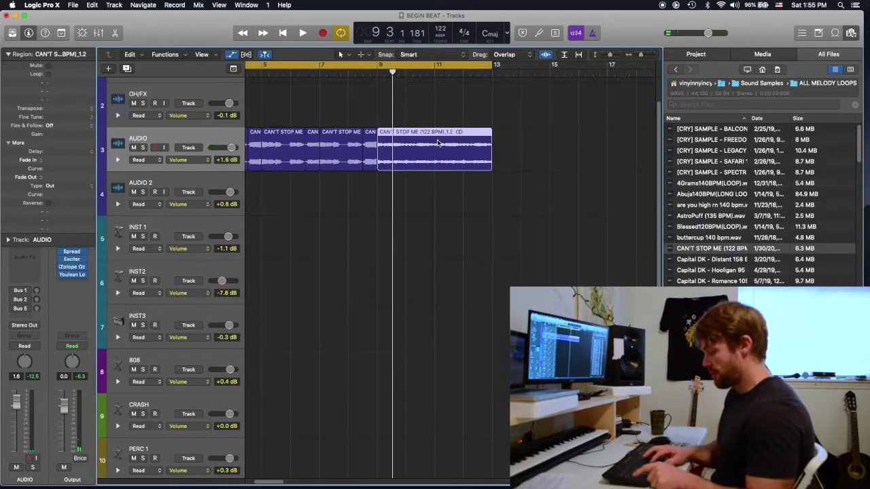
key("shift+n")
type("PART 2")
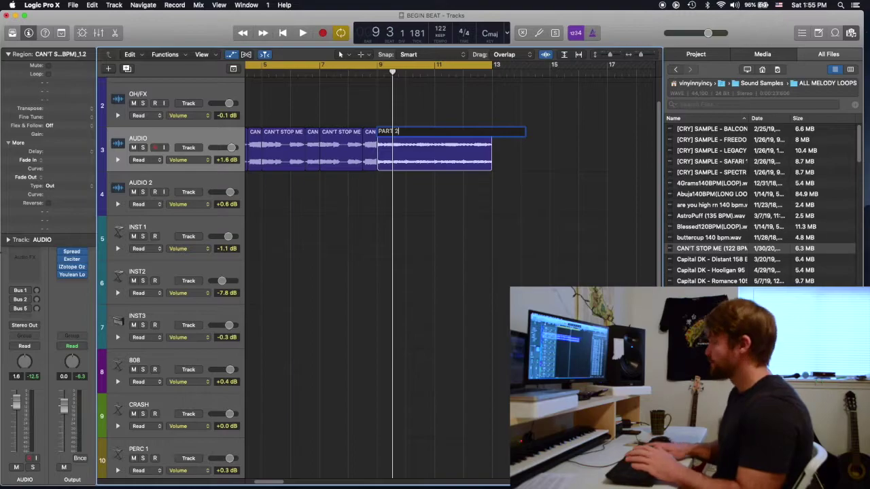
key("Return")
left_click_drag(428, 133, 398, 213)
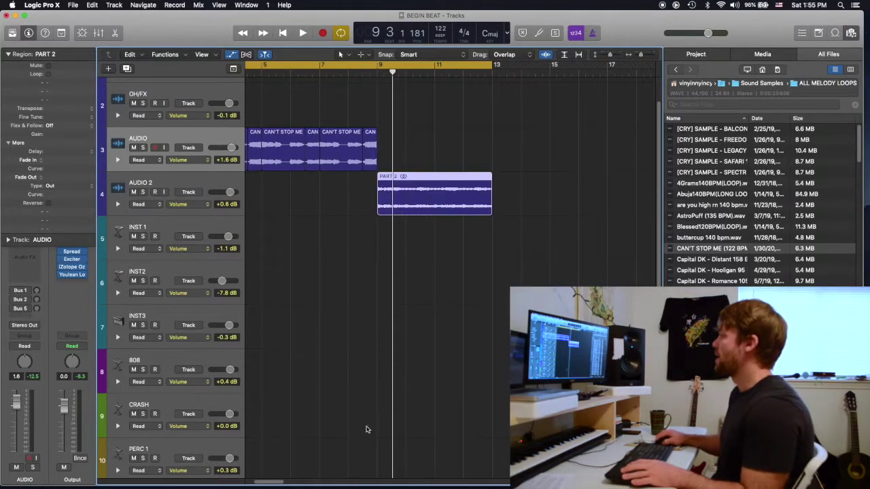
- Split the melody region starting at bar 3 on the AUDIO track at 3 1 3, 3 2 1 and 3 2 2
left_click_drag(275, 482, 262, 482)
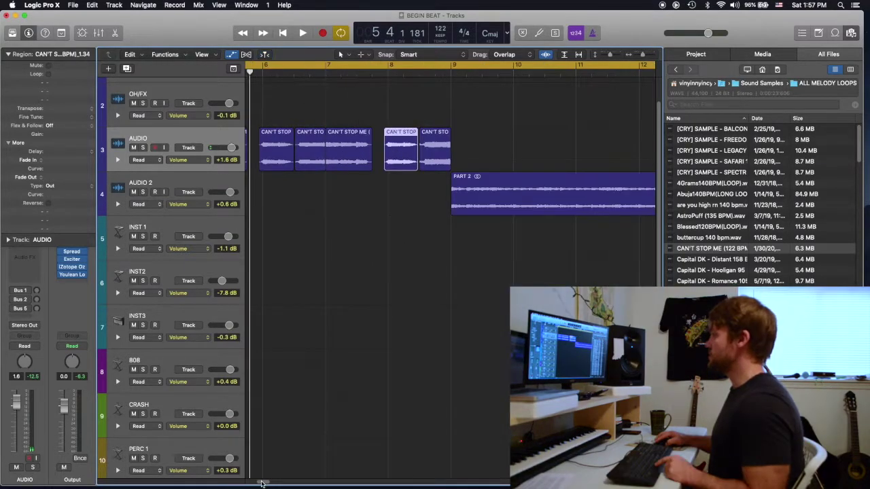
left_click_drag(262, 482, 252, 482)
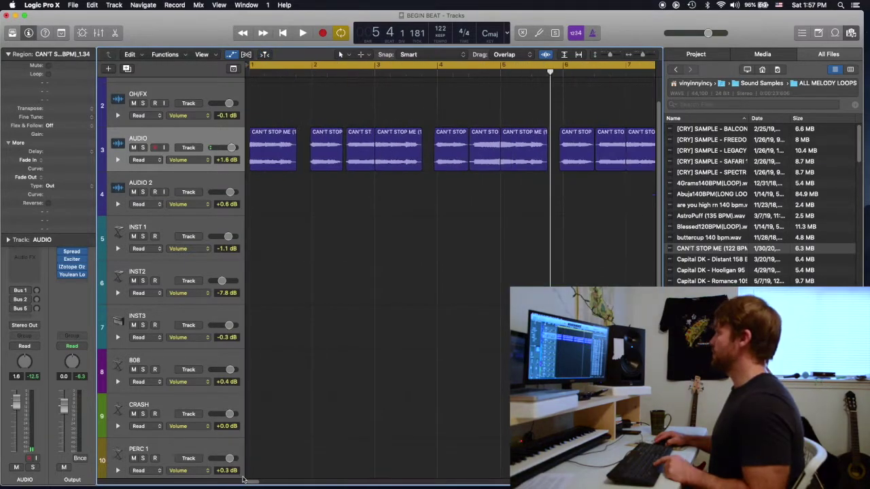
left_click_drag(645, 55, 643, 55)
left_click_drag(260, 484, 253, 484)
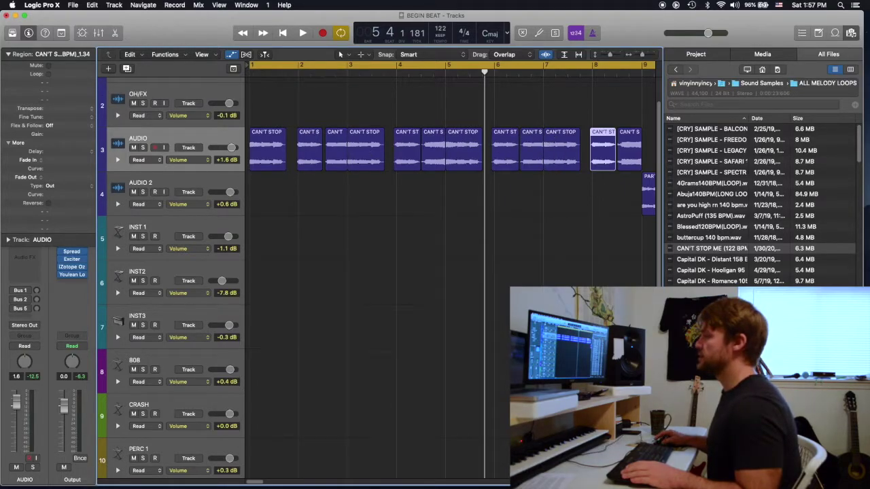
left_click_drag(348, 74, 353, 73)
left_click(357, 134)
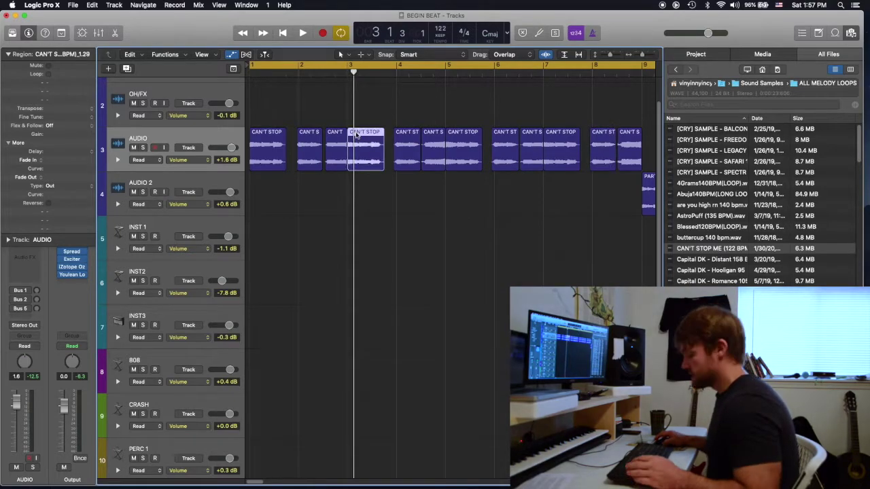
key("super+t")
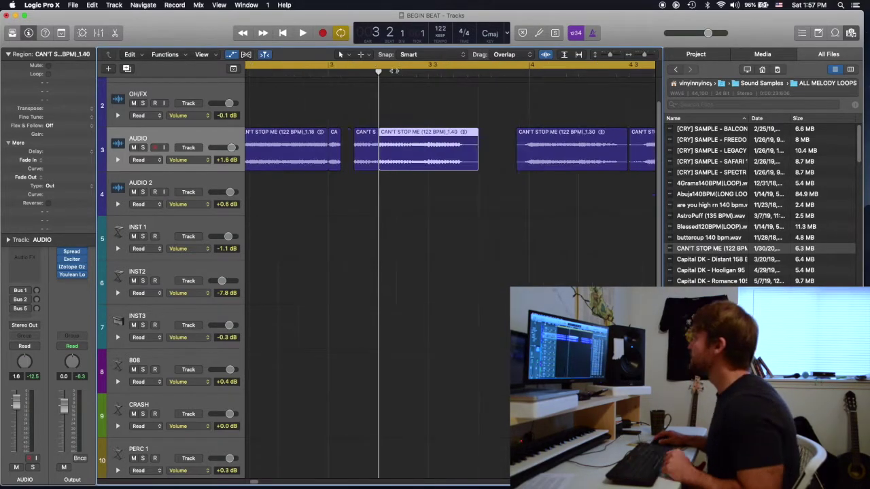
left_click(391, 72)
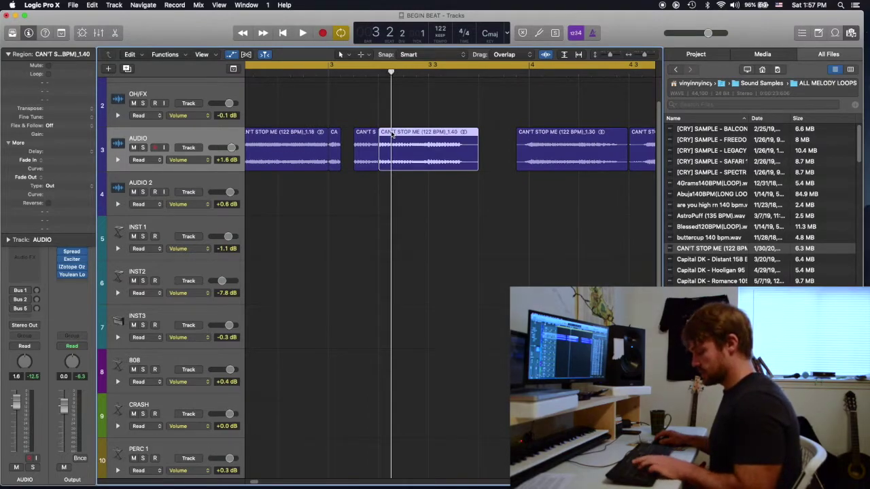
key("super+t")
- Delete the slice just before 3 2, fill the gap with copies of the sixteenth-note slice at 3 2, and play back the stutter
left_click(365, 139)
key("BackSpace")
left_click(385, 139)
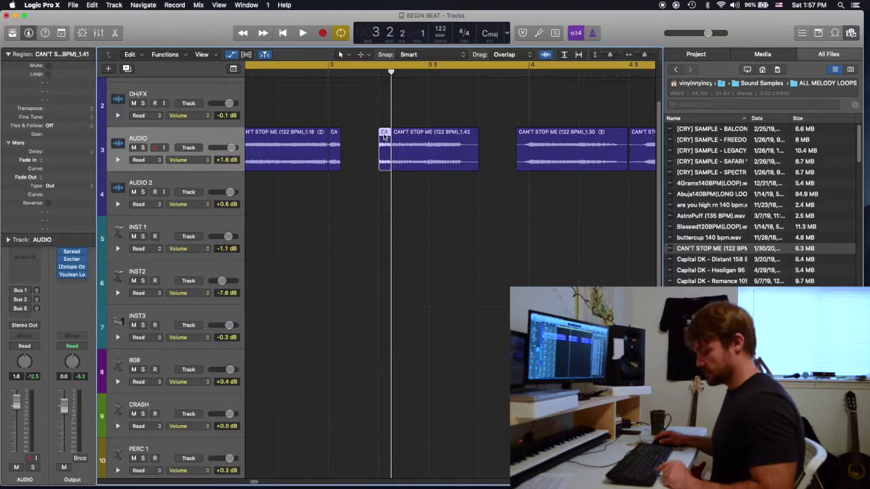
left_click_drag(385, 137, 365, 140)
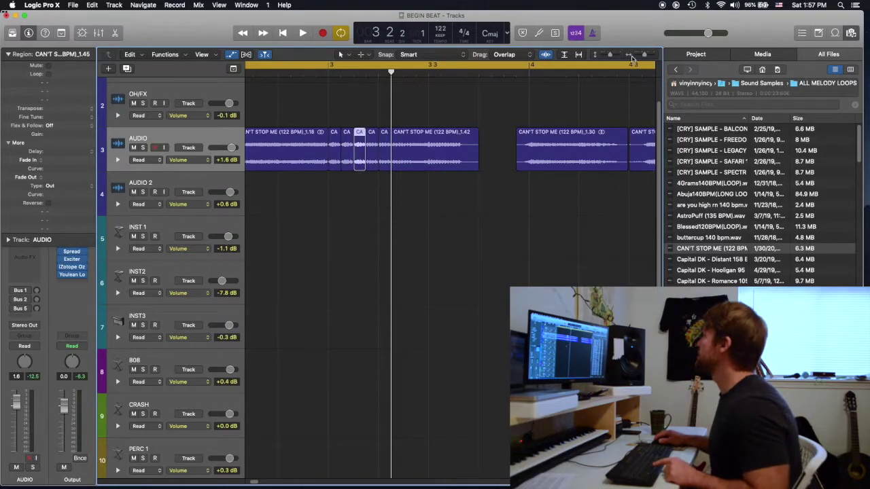
left_click_drag(646, 55, 643, 56)
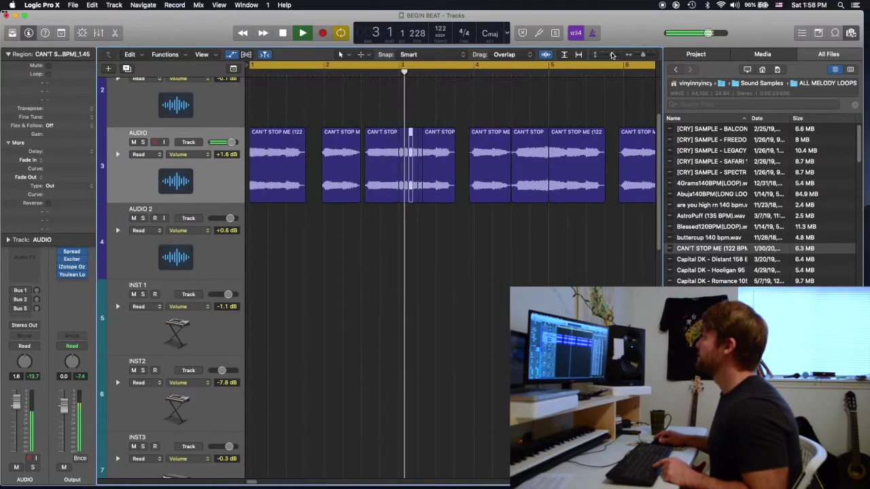
key("space")
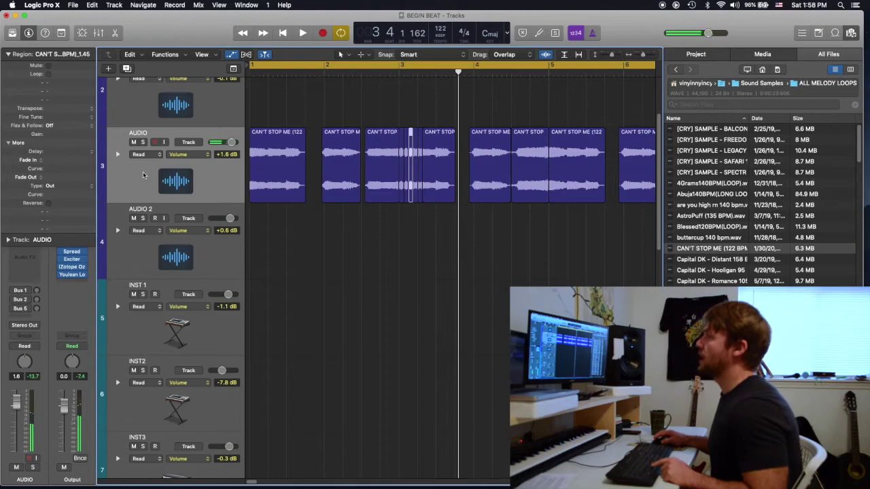
- Add a Channel EQ to the AUDIO track with a low cut and a high cut at about 4200 Hz, auditioning it during playback
left_click(8, 54)
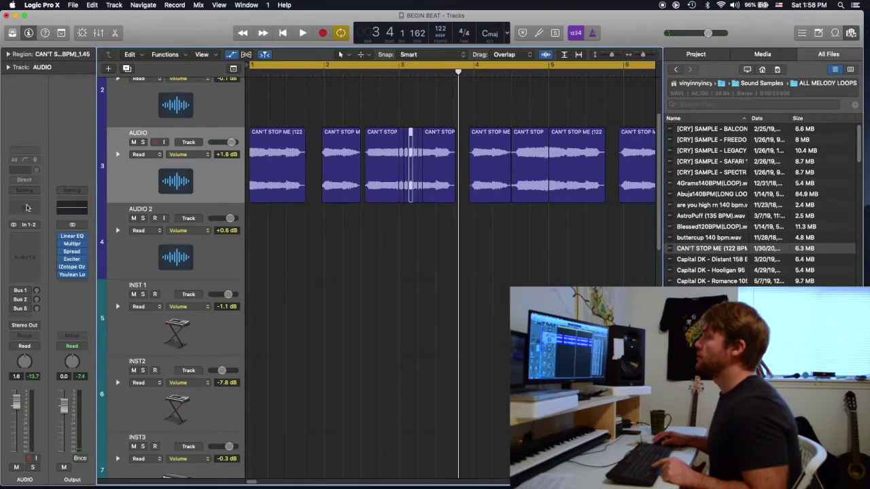
left_click(27, 207)
left_click_drag(430, 140, 342, 150)
key("space")
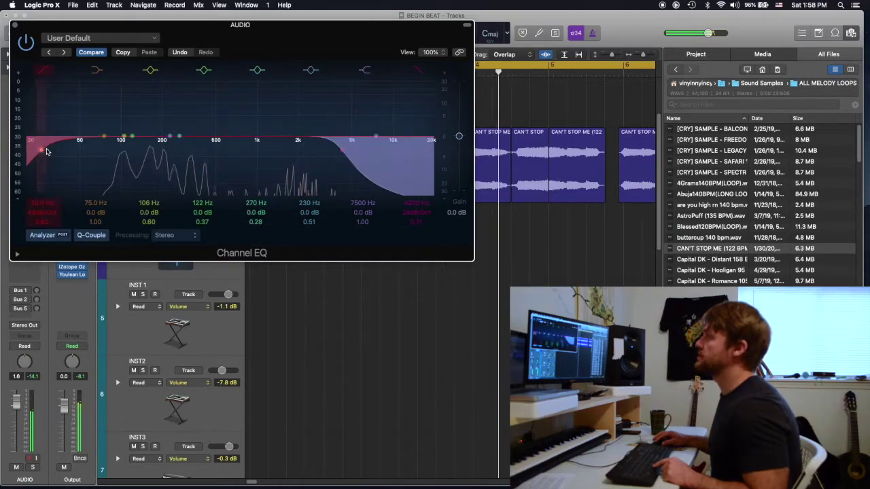
key("super+w")
key("space")
left_click(380, 315)
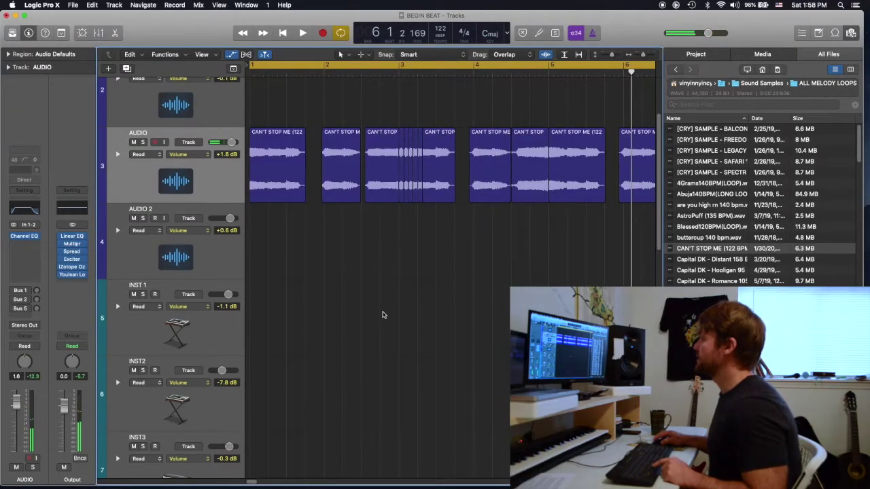
- Split the AUDIO region starting at bar 7 at 7 1 3 and select the short first slice
left_click_drag(253, 485, 261, 484)
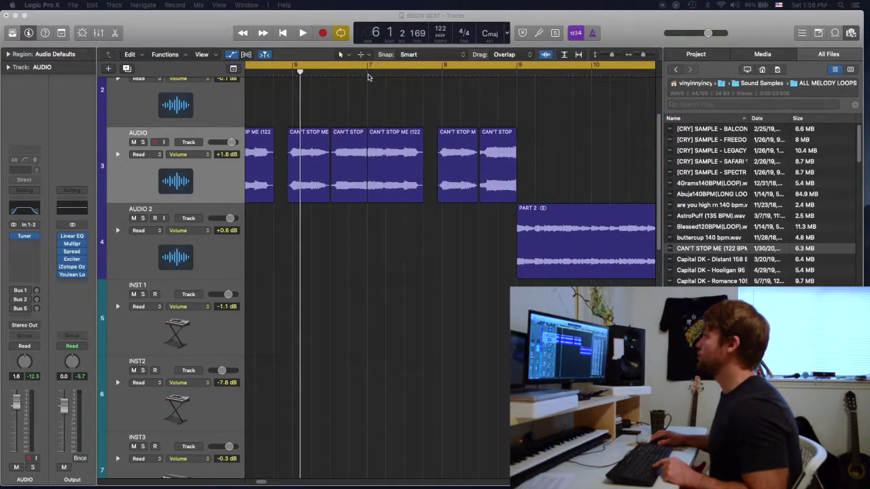
left_click(367, 77)
left_click(368, 77)
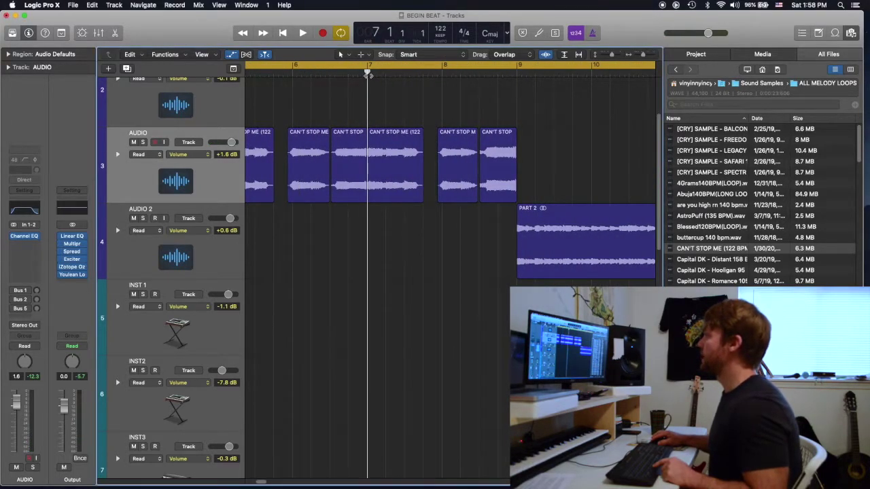
left_click(382, 144)
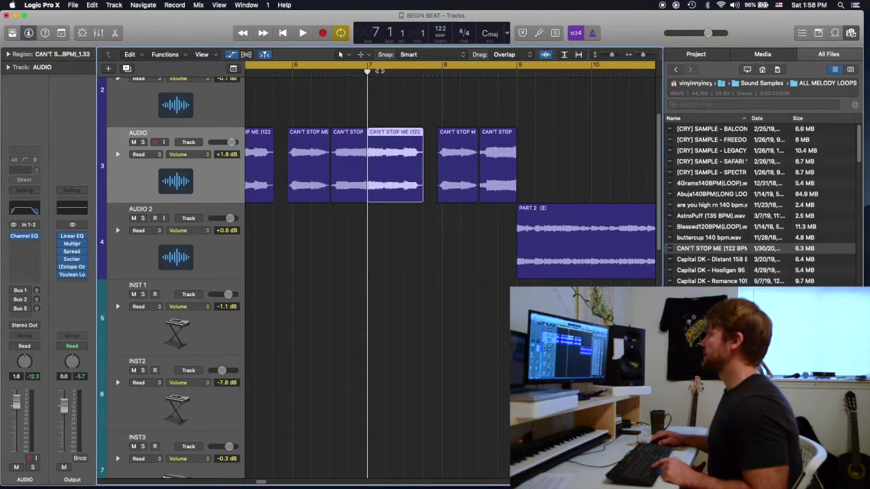
left_click(376, 74)
key("super+t")
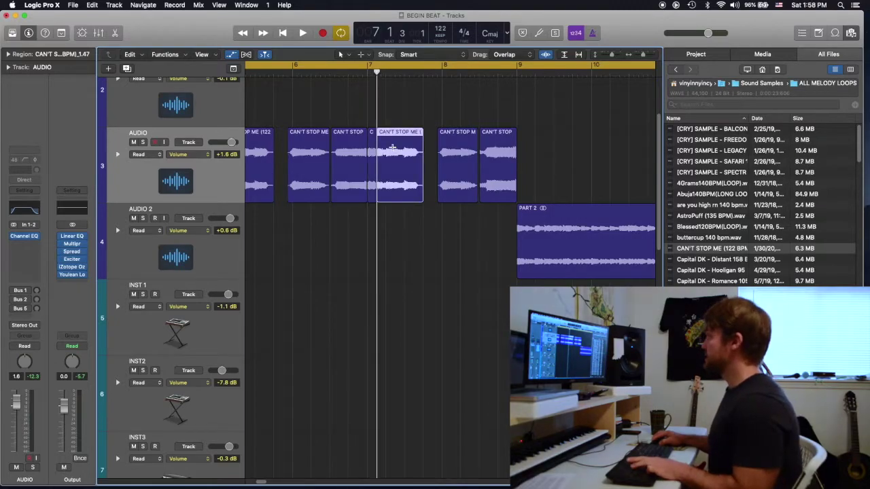
left_click(372, 149)
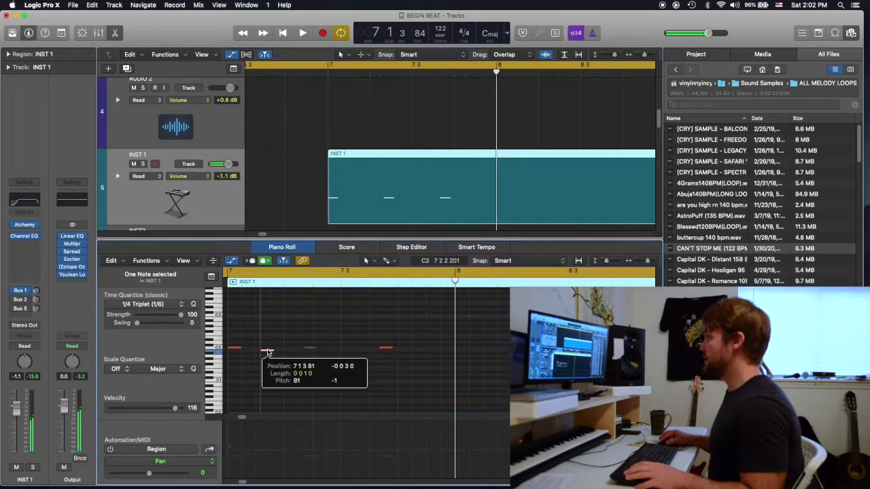
- Arrange four INST 1 notes on one pitch from bar 7 to 7 3, and quantize the first three to 1/8 Triplet
left_click_drag(267, 352, 267, 352)
left_click_drag(386, 350, 306, 352)
left_click(342, 280)
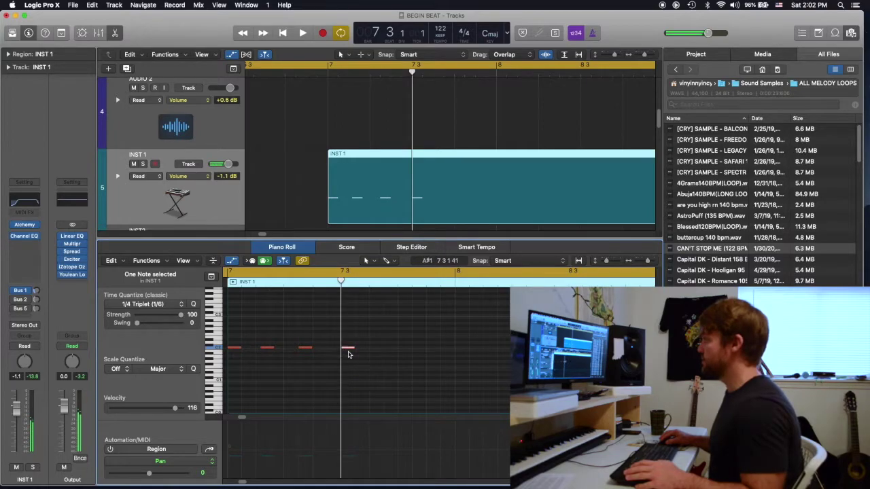
left_click_drag(236, 342, 327, 367)
left_click(179, 304)
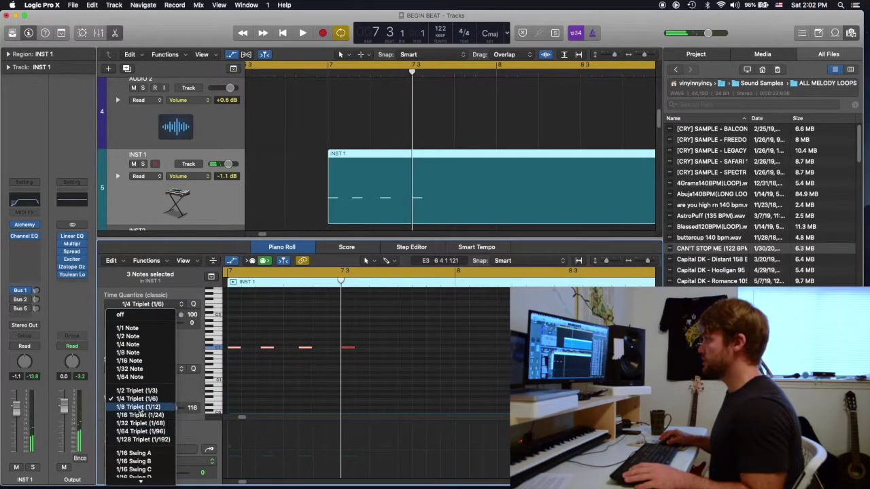
left_click(146, 403)
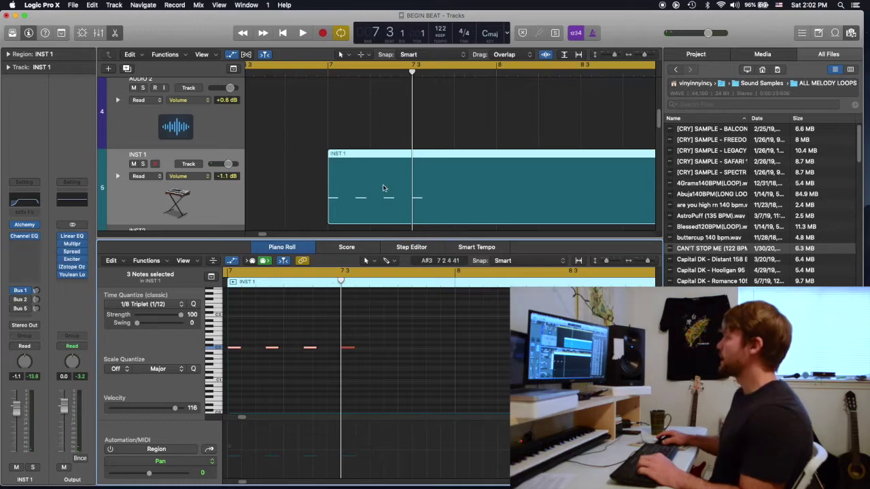
- Locate the second INST 1 triplet note at 7 1 3 161, and move the third slice after bar 7 to the third note at 7 2 2 81
scroll(405, 140, "down", 1)
left_click_drag(267, 282, 265, 282)
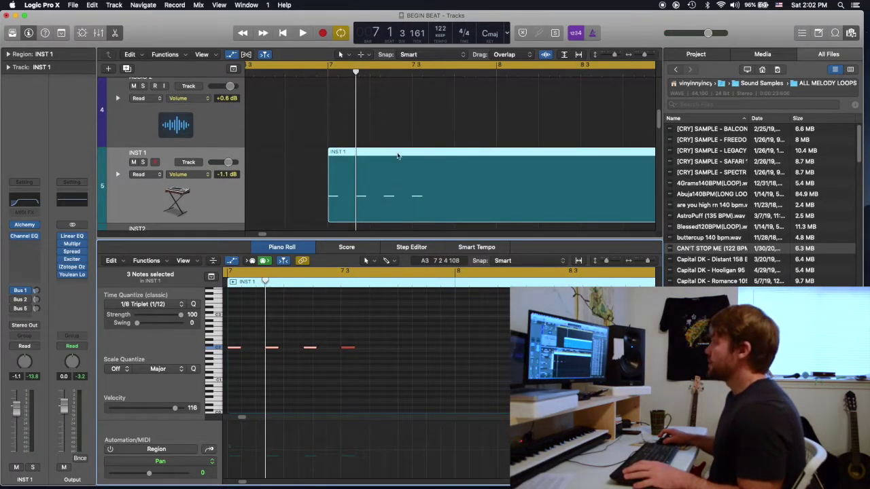
scroll(389, 164, "up", 5)
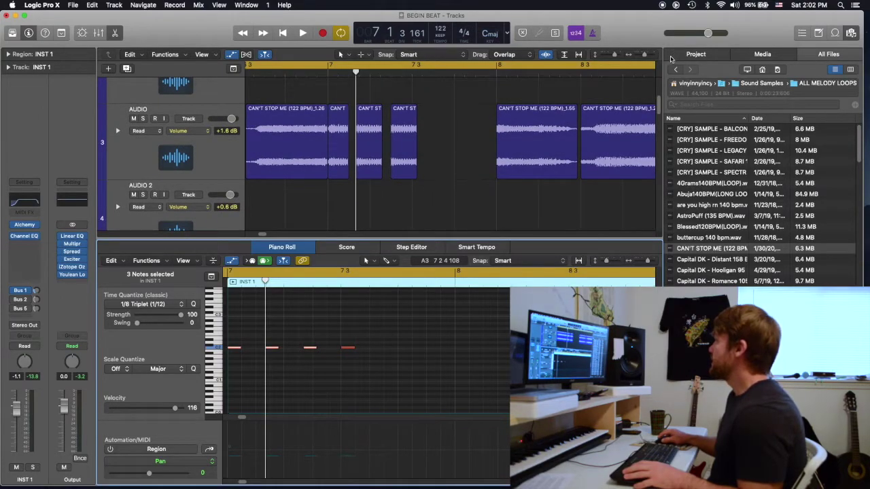
left_click_drag(645, 56, 644, 56)
scroll(356, 150, "down", 5)
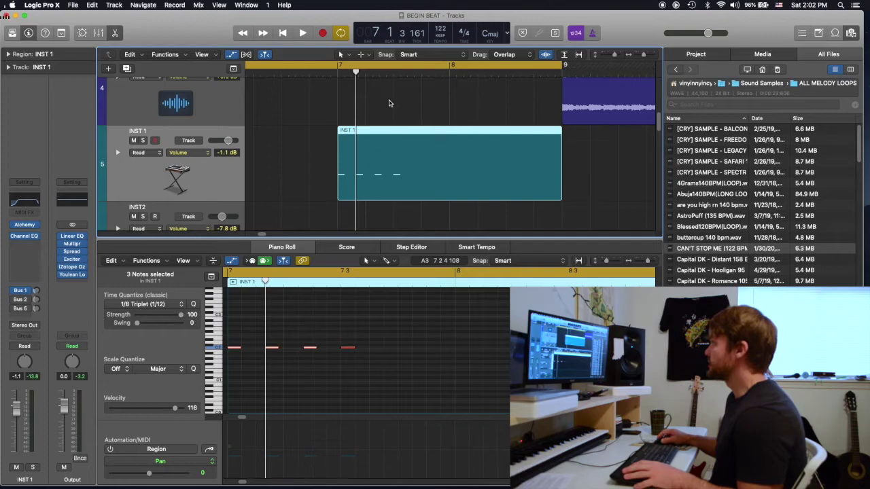
left_click(377, 71)
left_click_drag(306, 282, 299, 282)
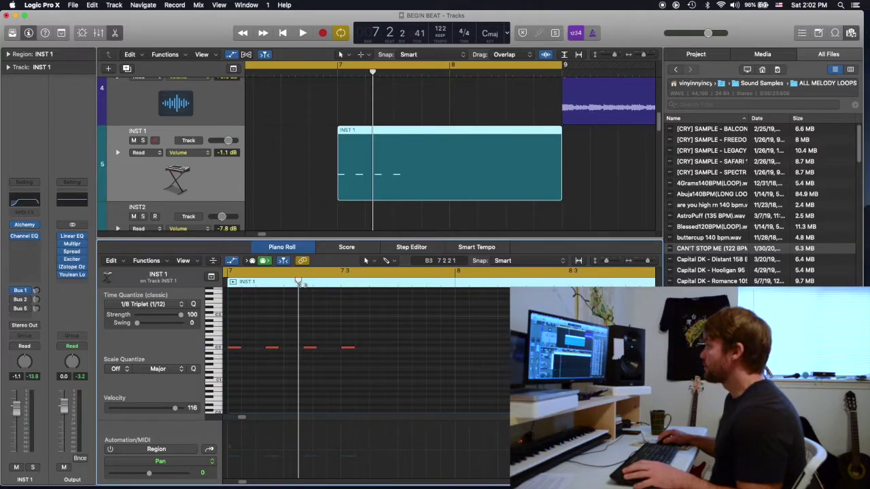
left_click_drag(301, 282, 305, 282)
scroll(339, 199, "up", 5)
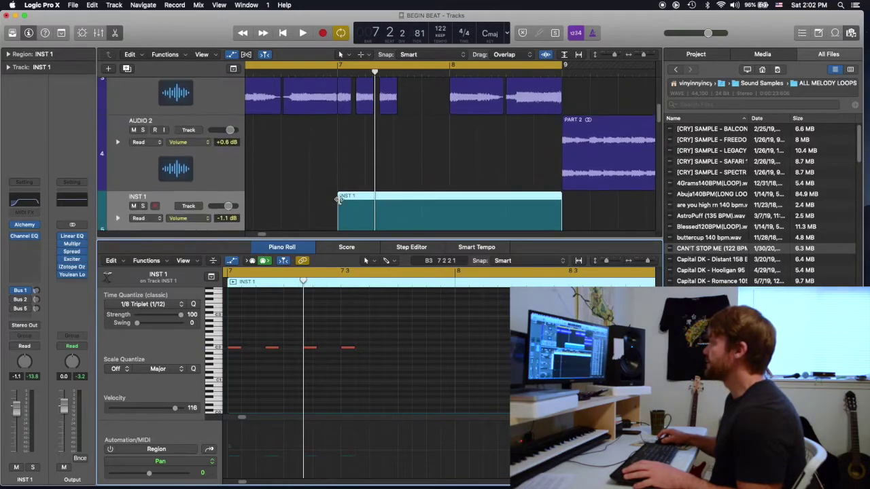
left_click(645, 58)
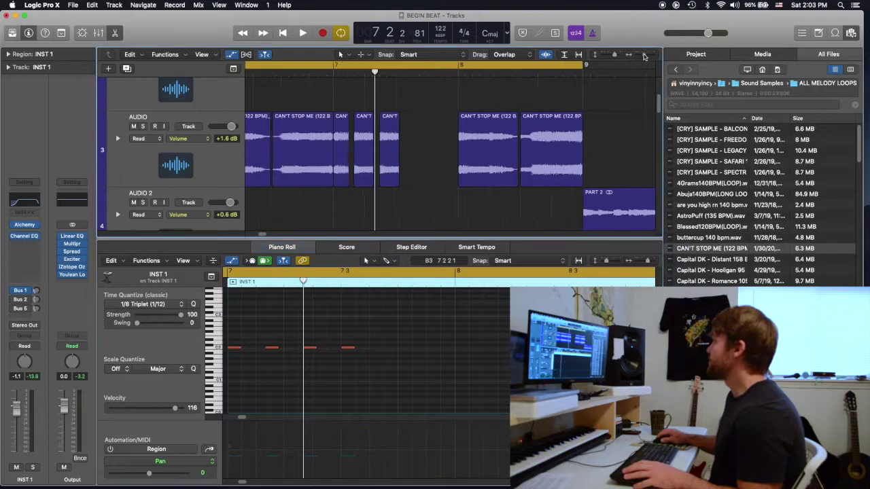
left_click(450, 120)
left_click_drag(449, 120, 424, 121)
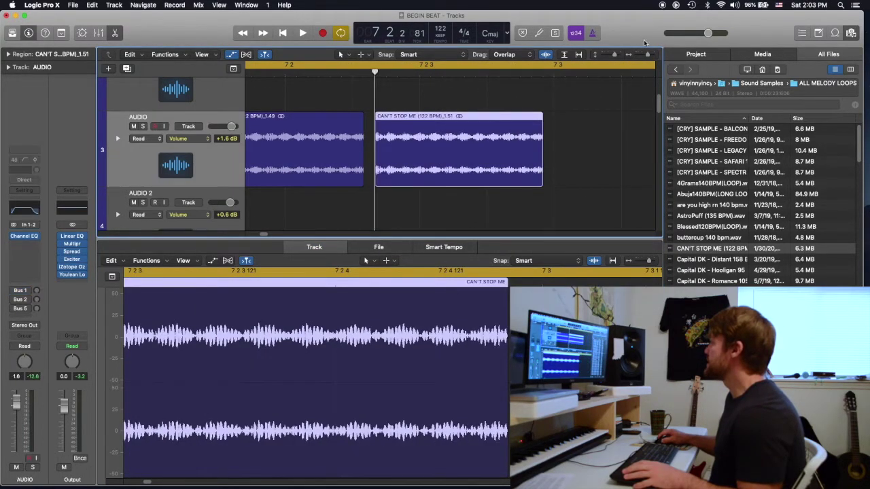
- Shorten the ends of the second and third slices after bar 7, copy the bar 7 slice to 7 3, and play back
left_click_drag(646, 57, 643, 58)
left_click_drag(365, 109, 409, 119)
left_click_drag(412, 183, 402, 183)
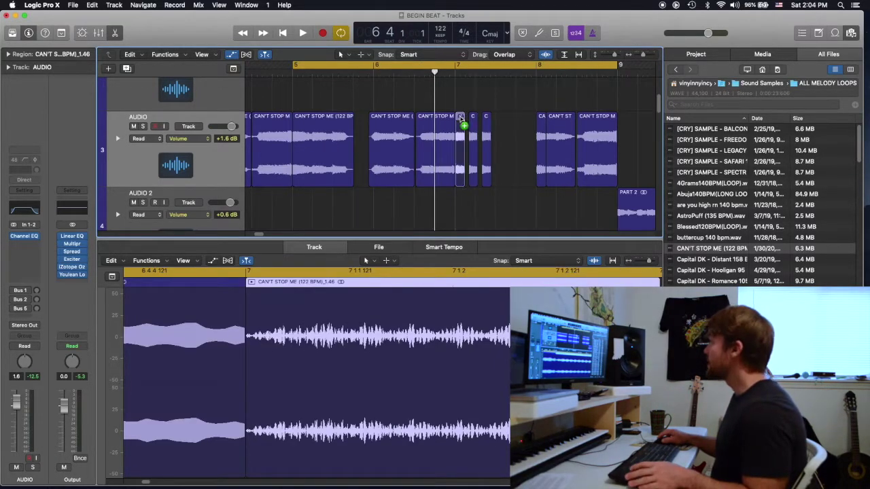
left_click_drag(460, 120, 501, 121)
key("space")
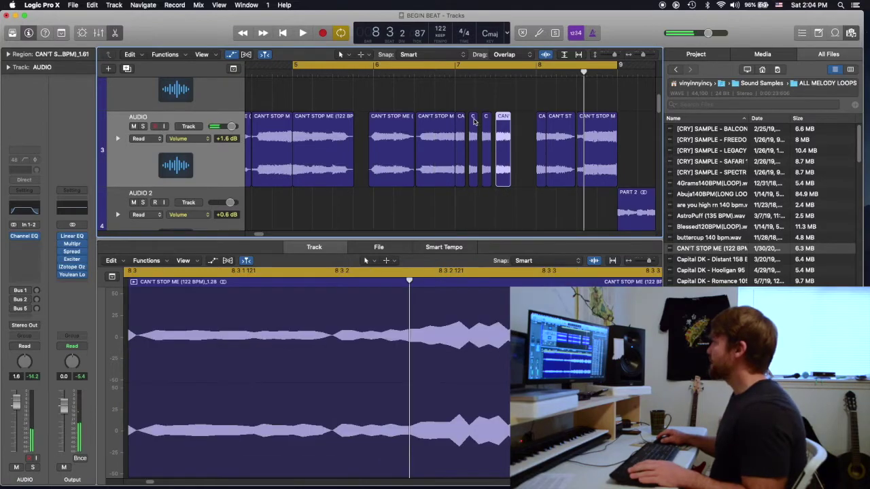
- Add an INST 1 note at 7 2, between the second and third triplet notes and on the same pitch
left_click_drag(639, 54, 650, 56)
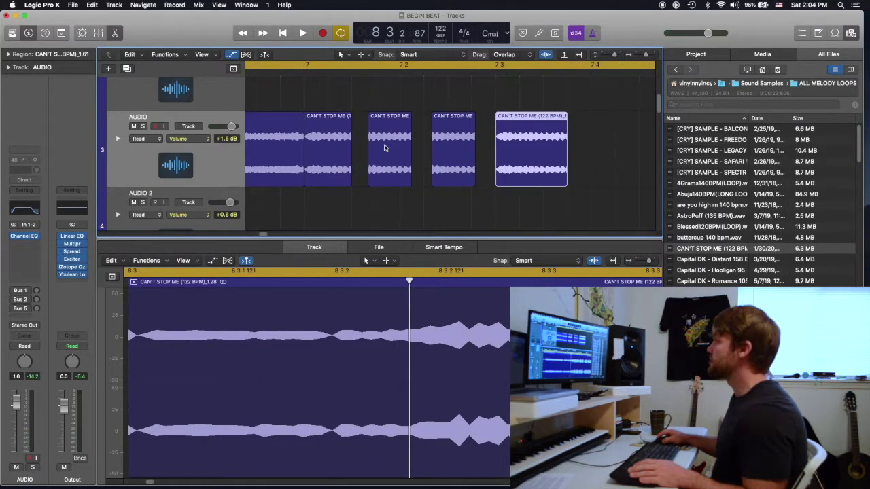
scroll(420, 186, "down", 5)
left_click(409, 160)
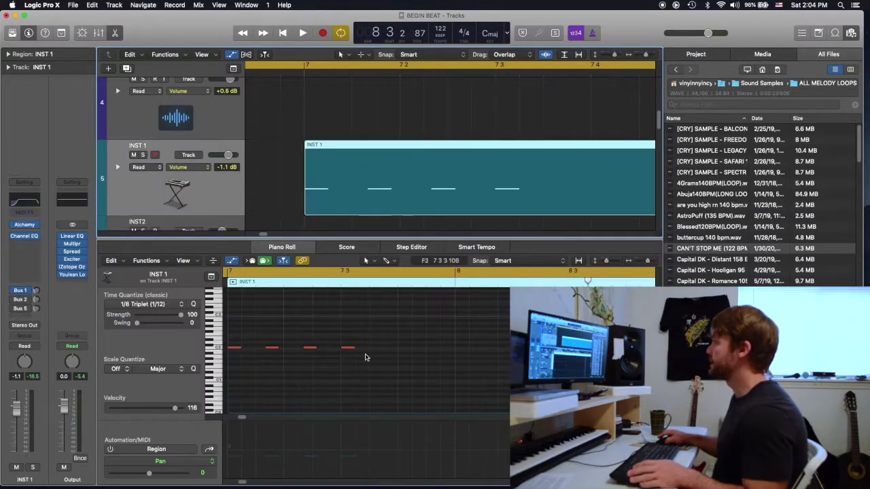
left_click(290, 349)
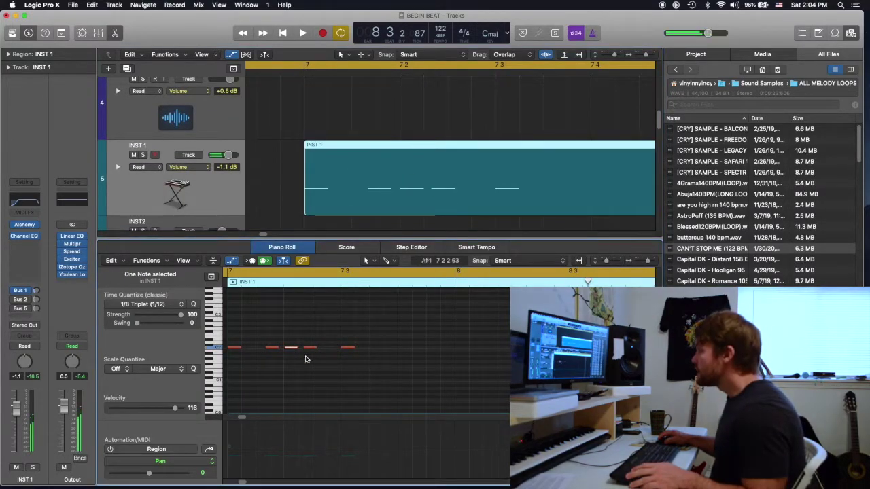
- Copy the second slice after bar 7 to 7 2 to match the added note, play back, and select the INST 1 region
scroll(380, 152, "up", 5)
left_click(379, 152)
left_click_drag(379, 144, 411, 145)
key("space")
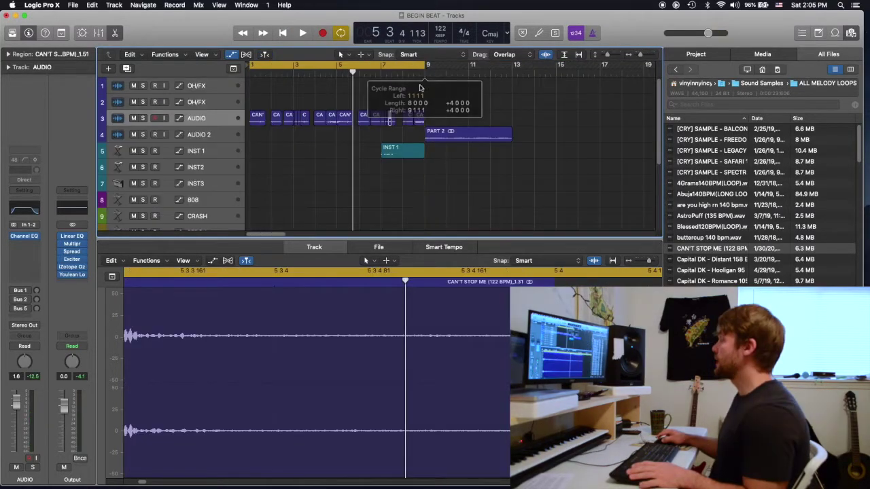
left_click(395, 148)
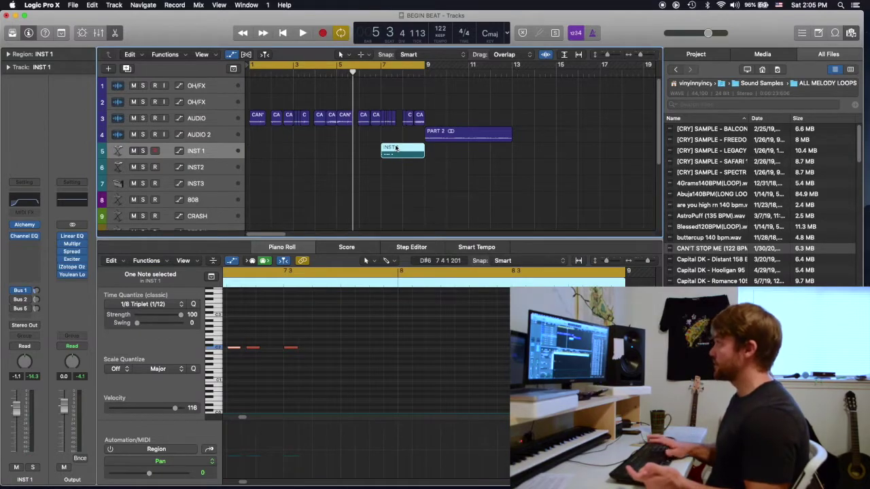
- Delete the INST 1 region, solo the AUDIO track and play the triplet slices from bar 7
key("Delete")
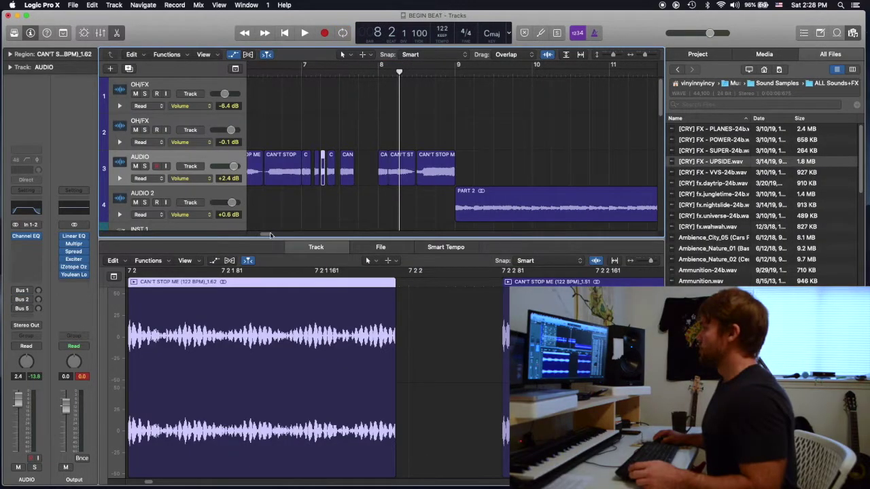
scroll(390, 180, "left", 5)
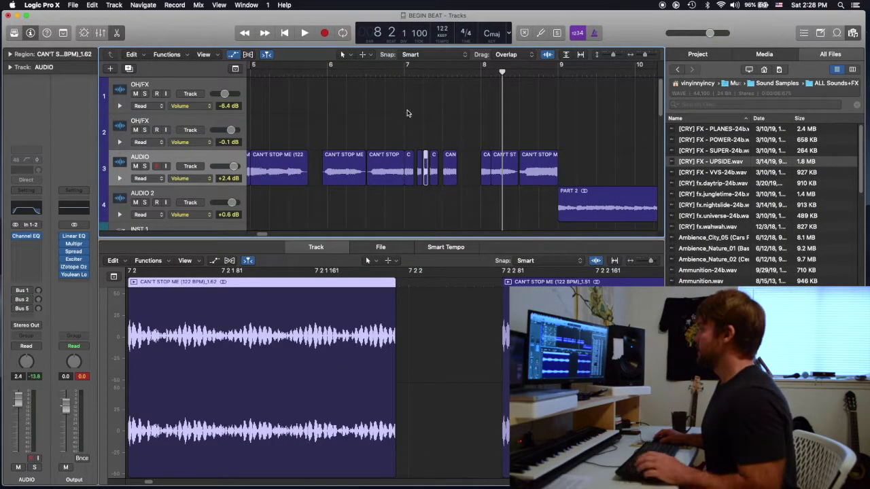
left_click(405, 70)
key("space")
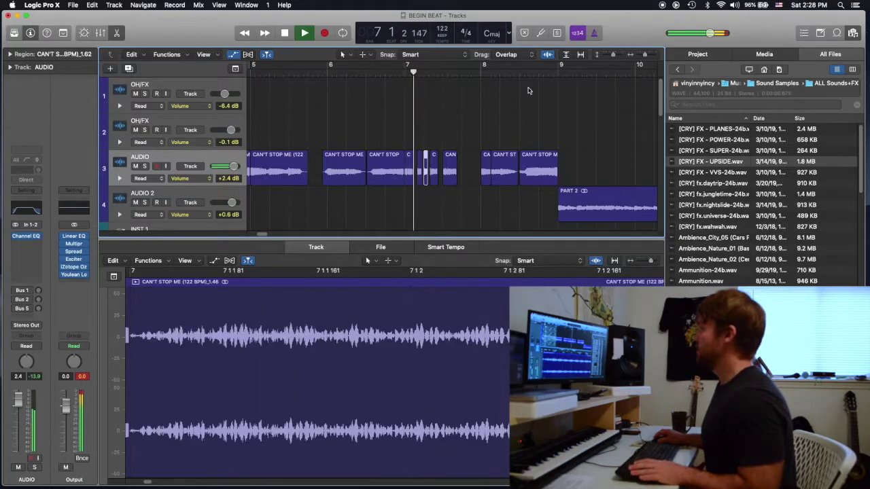
key("space")
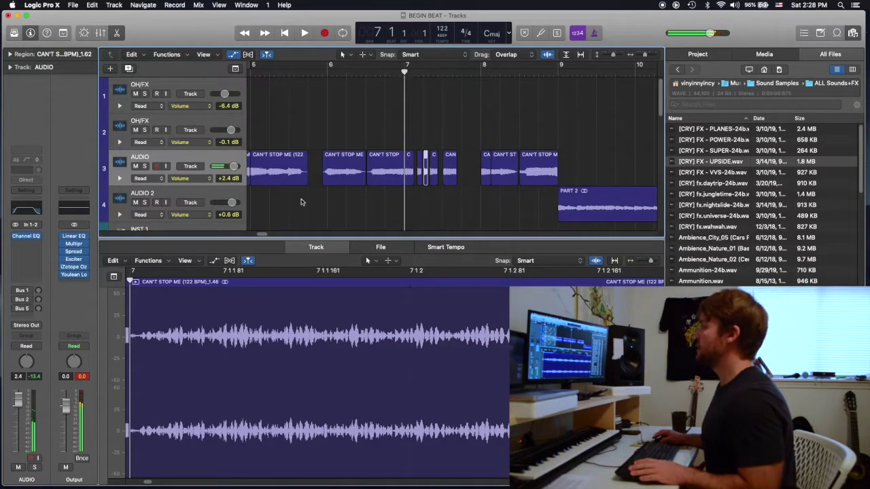
left_click(139, 166)
key("space")
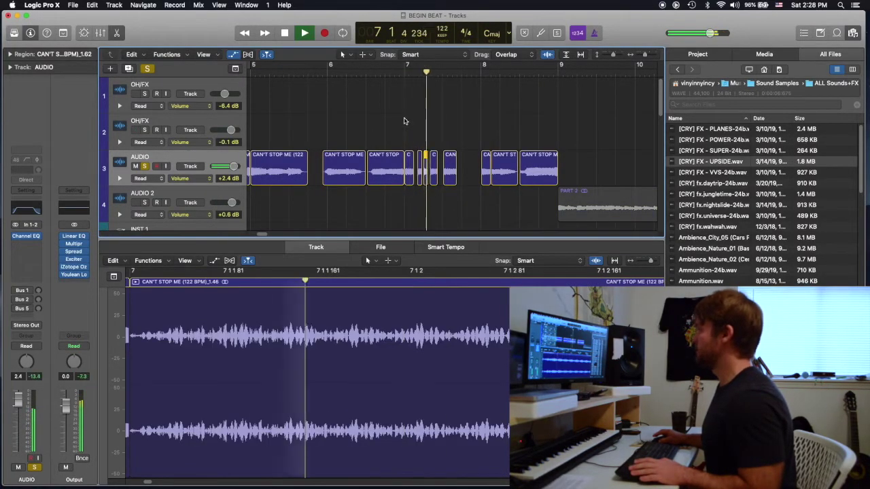
key("space")
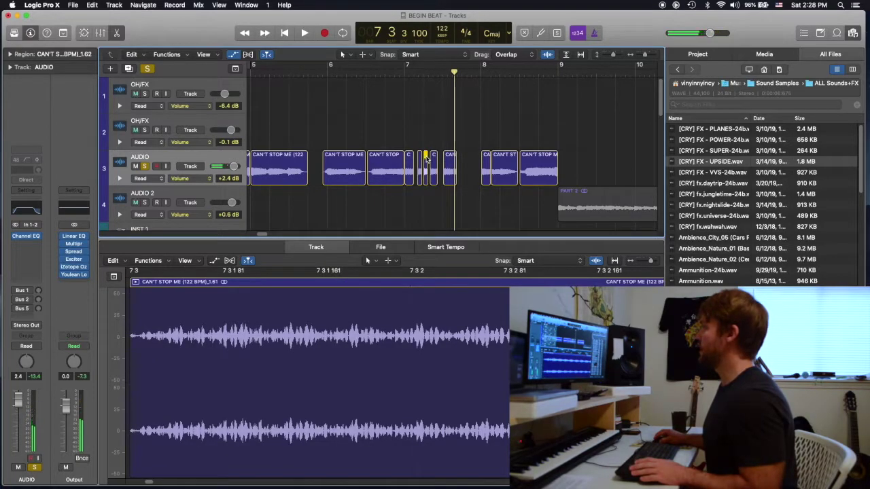
- Show the region parameters of the slice at 7 2 to check its transposition, and replay the slices around bar 7
left_click(426, 158)
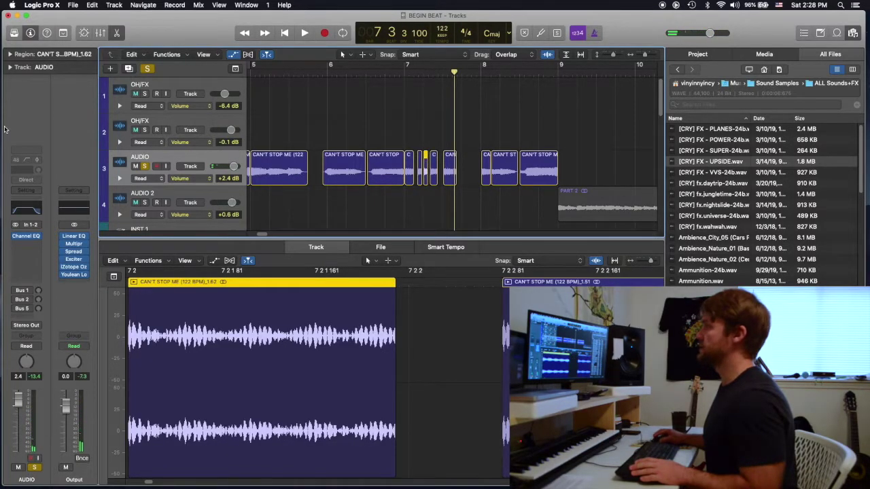
left_click(9, 54)
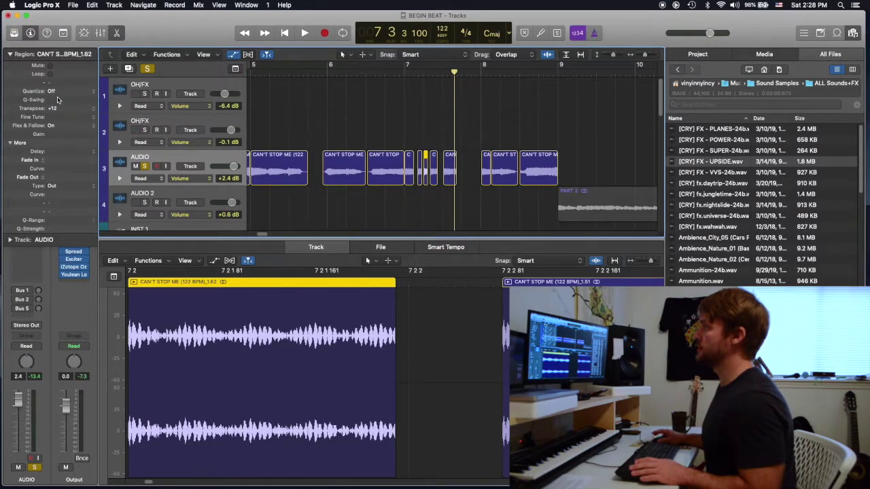
left_click(404, 73)
key("space")
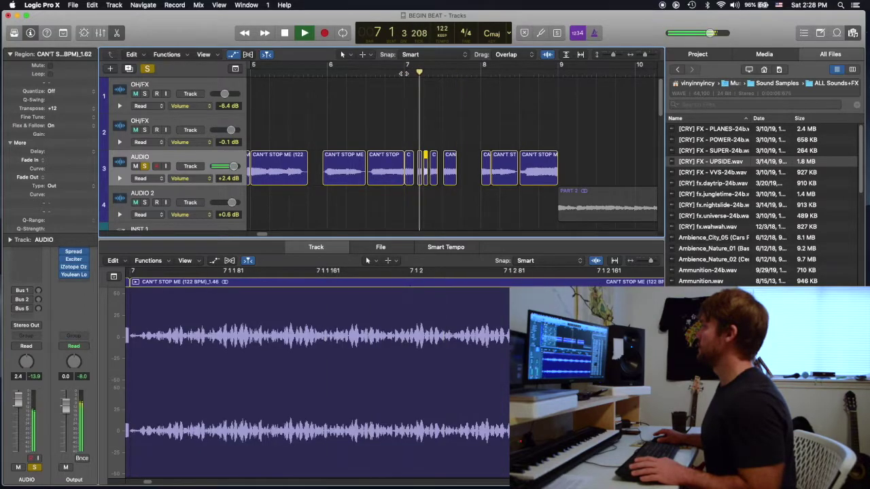
left_click(404, 72)
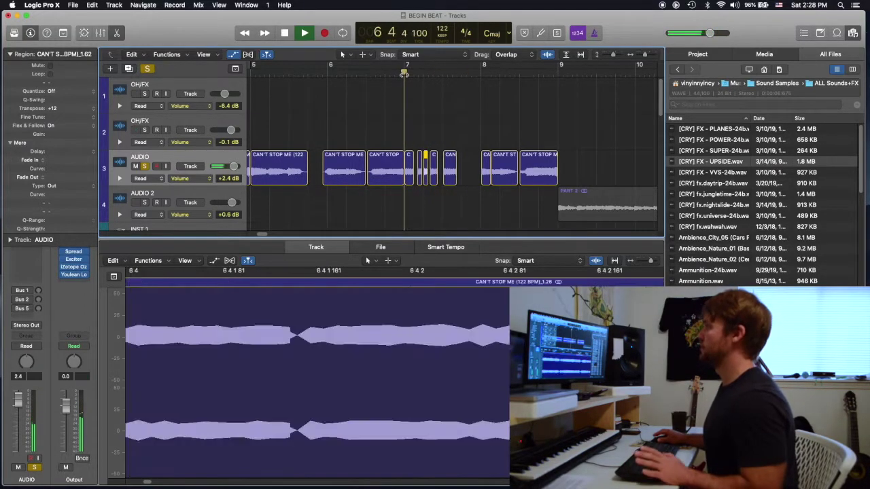
key("space")
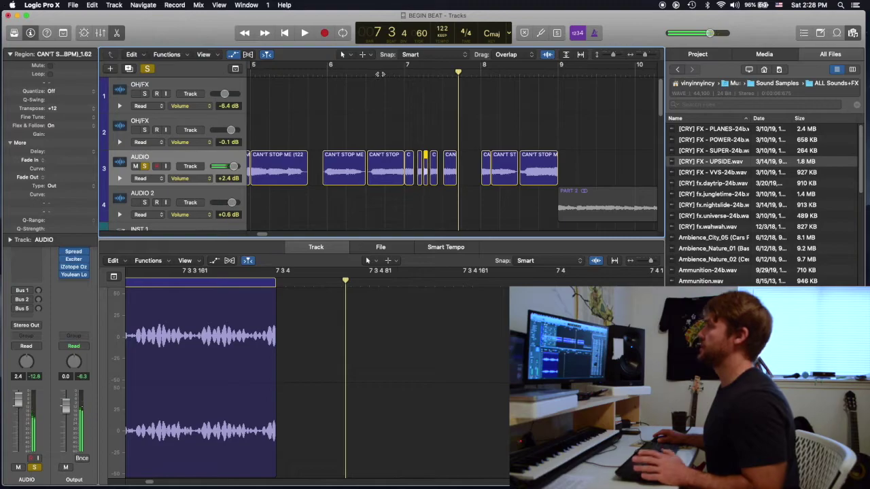
key("space")
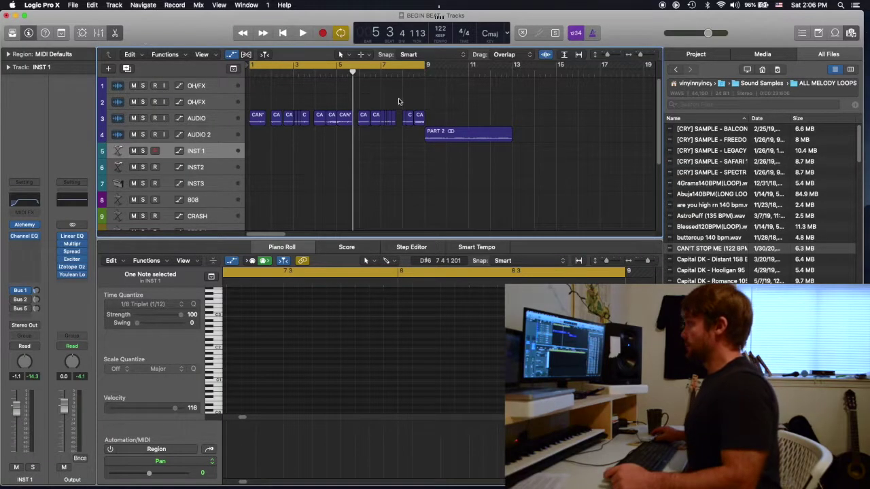
- Create a four-bar SNARE region with one note on beat 3 of each bar, and play it back
scroll(293, 134, "down", 1)
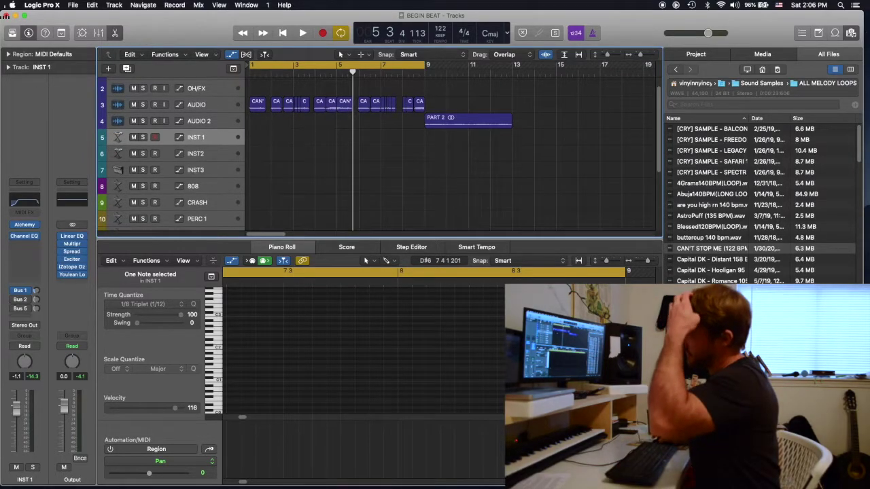
scroll(300, 151, "down", 1)
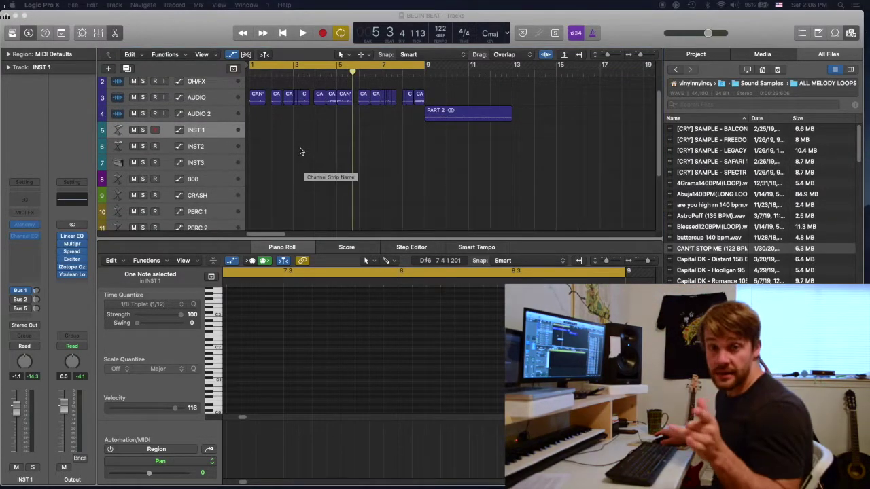
scroll(272, 170, "down", 5)
left_click(272, 168)
left_click(261, 367, "super")
left_click_drag(262, 367, 261, 299)
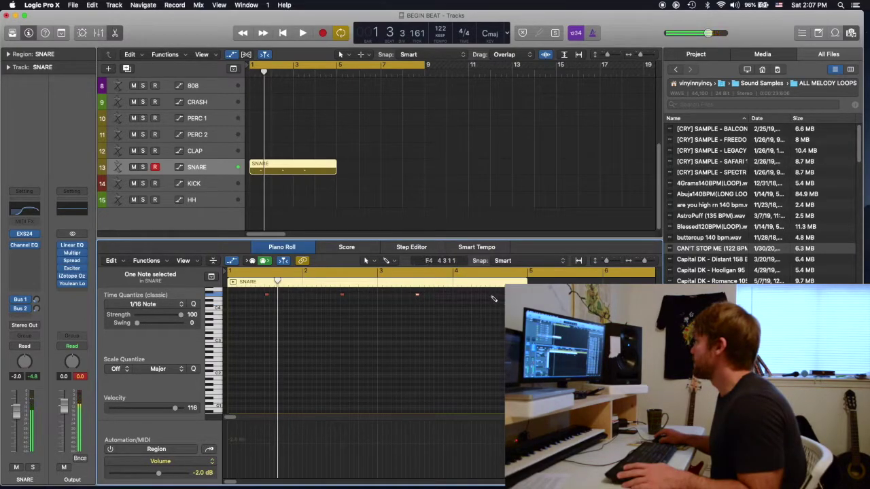
key("space")
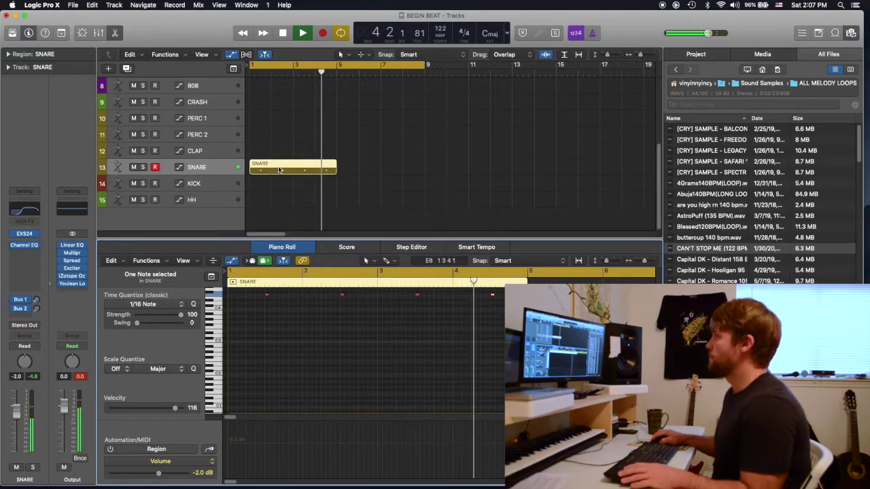
key("space")
- Fill out the note pattern of the four-bar KICK region, play it back, and copy the region to bar 5
key("Down")
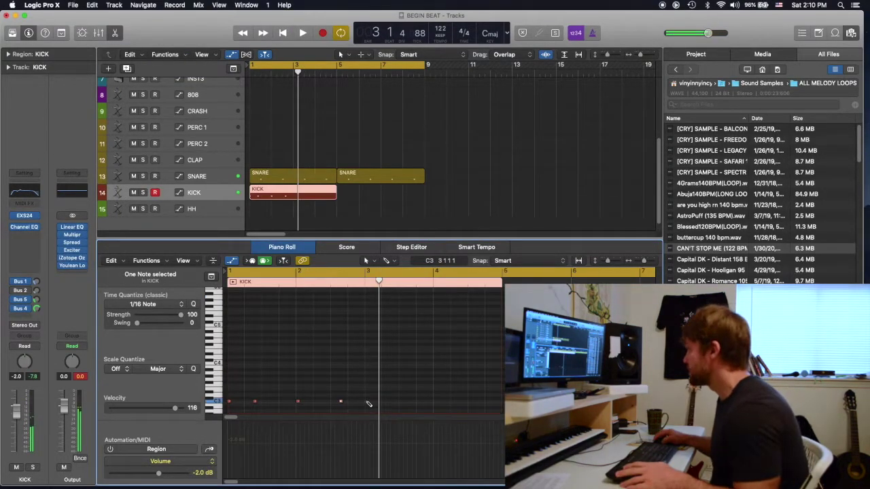
left_click(374, 401)
key("space")
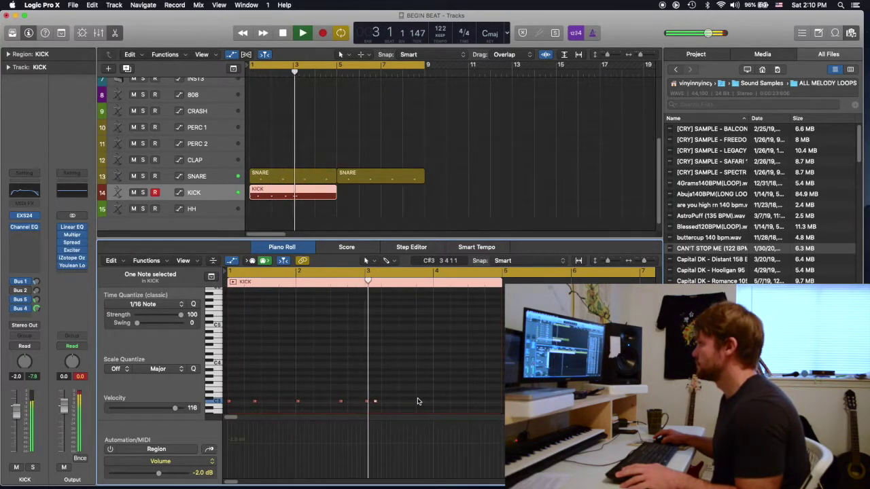
key("space")
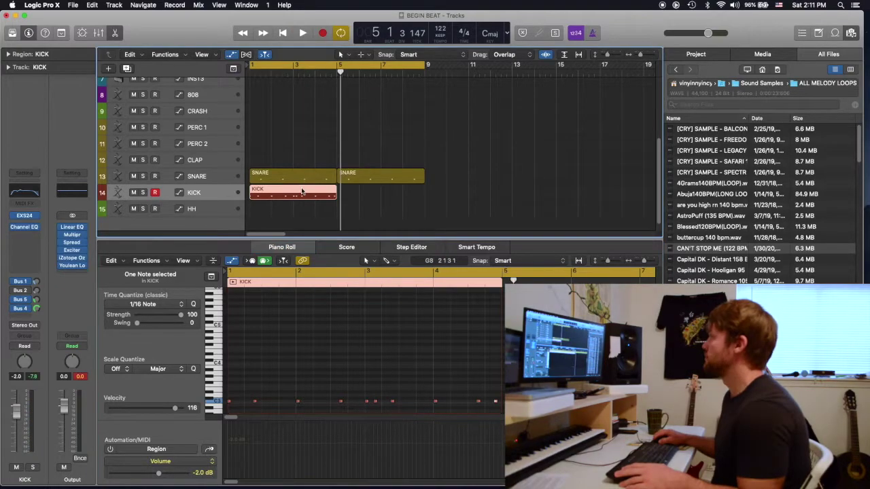
left_click_drag(287, 193, 376, 197)
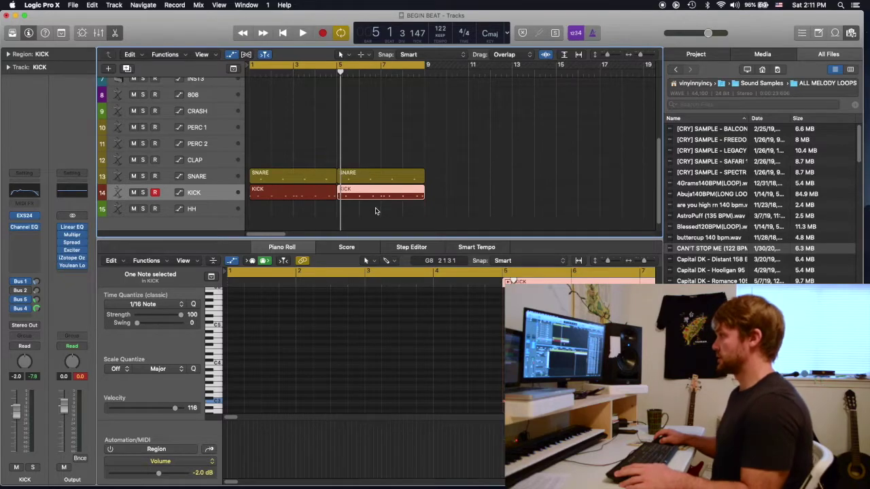
- Load the HH hypnosis instrument in the HH track's EXS24, close the sampler and record the hi-hat part
left_click(376, 211)
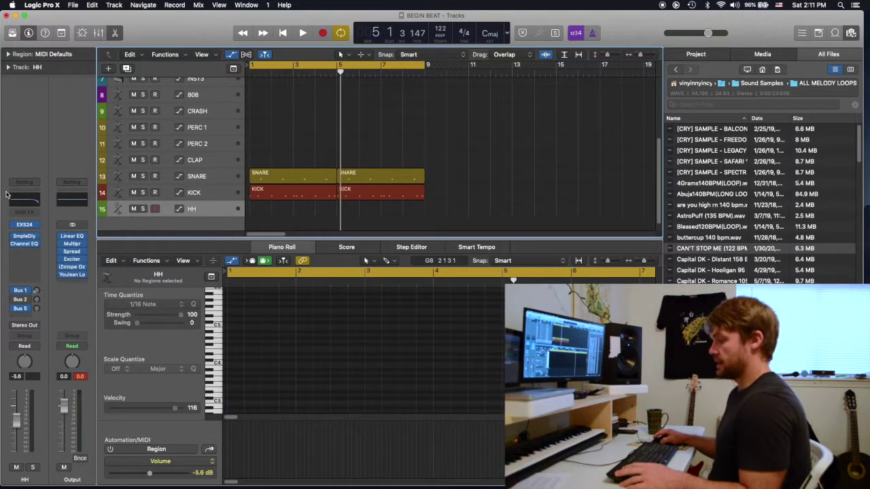
left_click(25, 228)
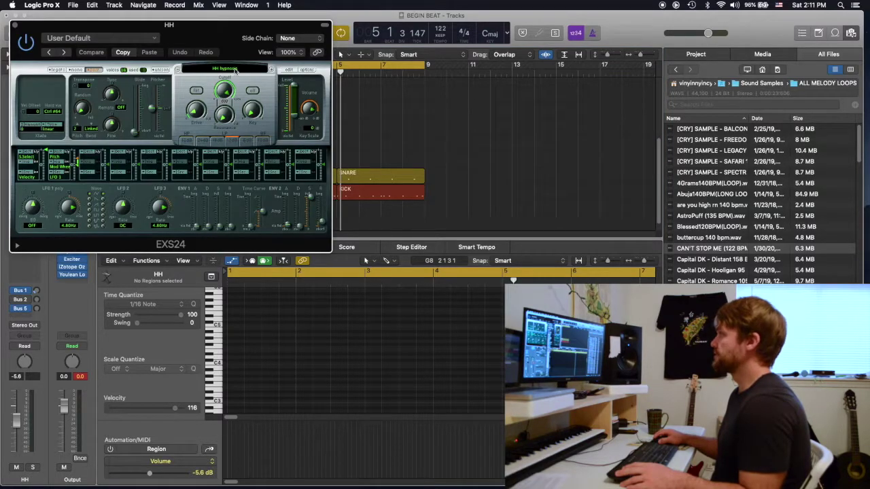
left_click(236, 70)
left_click(228, 300)
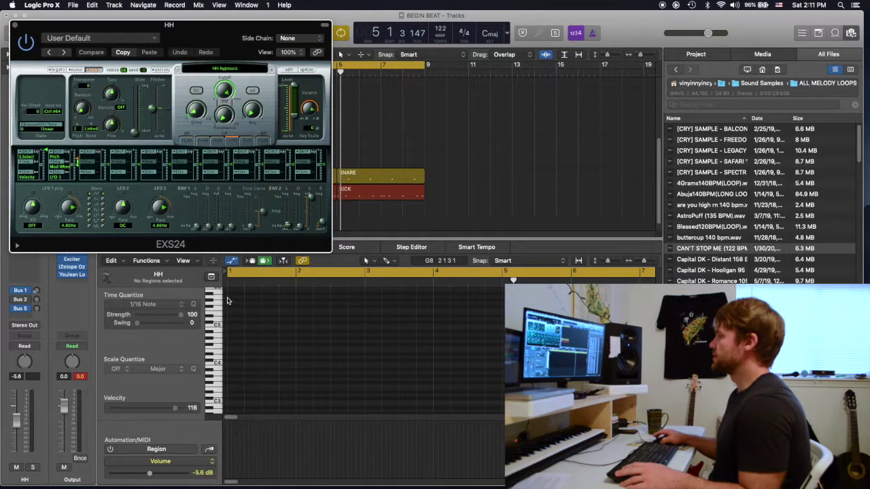
key("super+w")
key("r")
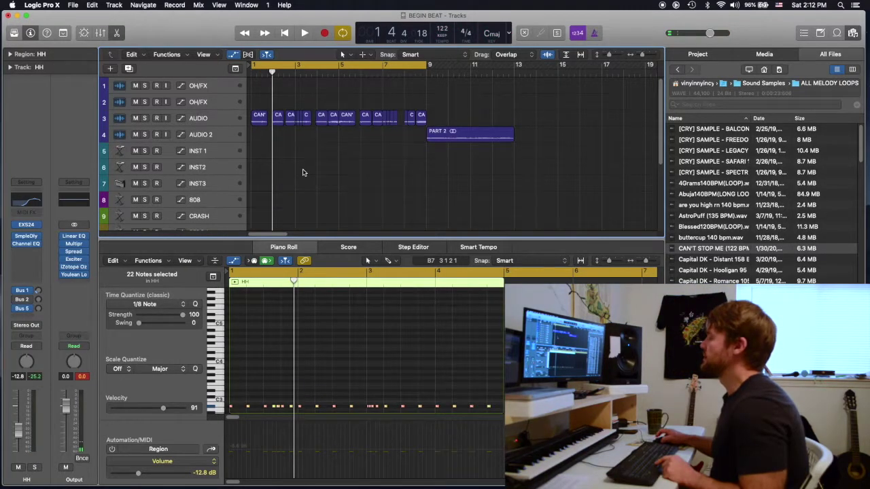
- Play back the drums, set the HH track's volume to -11.0 dB, and copy the HH region to bar 5
scroll(303, 172, "down", 5)
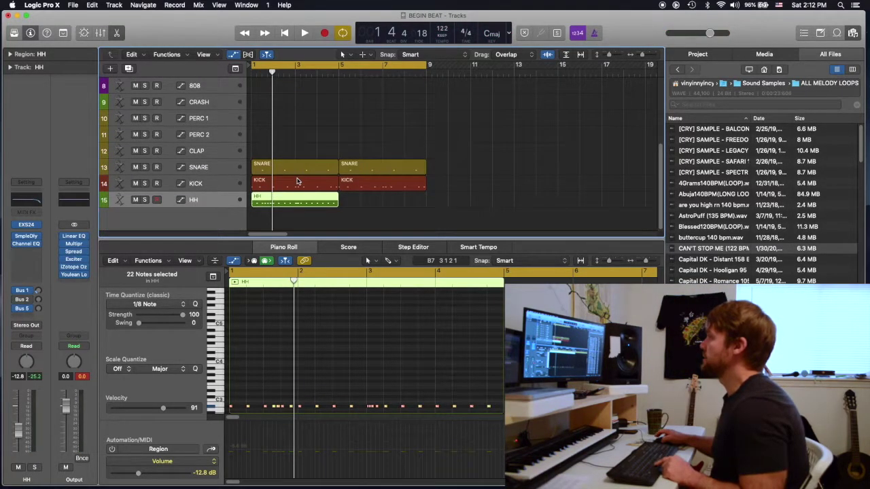
key("space")
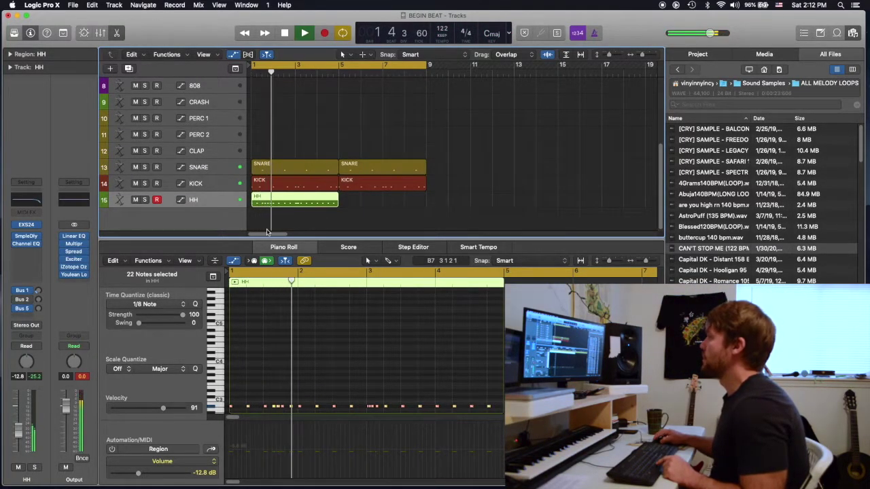
left_click_drag(20, 433, 21, 431)
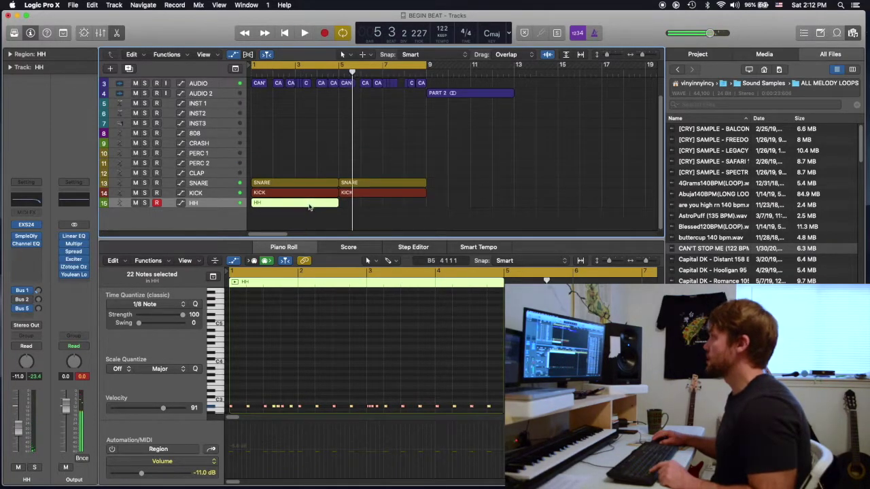
left_click_drag(310, 207, 400, 210)
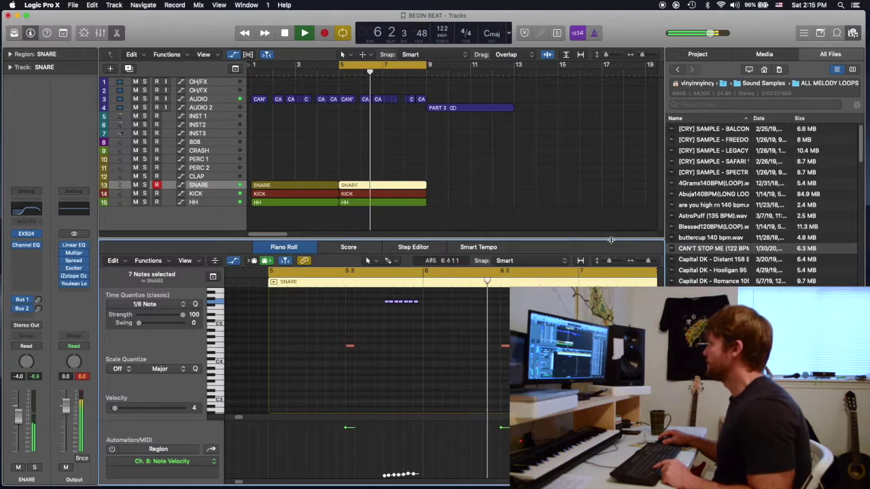
- Split the second SNARE region at 7 3 3 and 8 1, and move the middle piece to the second SNARE track
left_click_drag(609, 261, 642, 263)
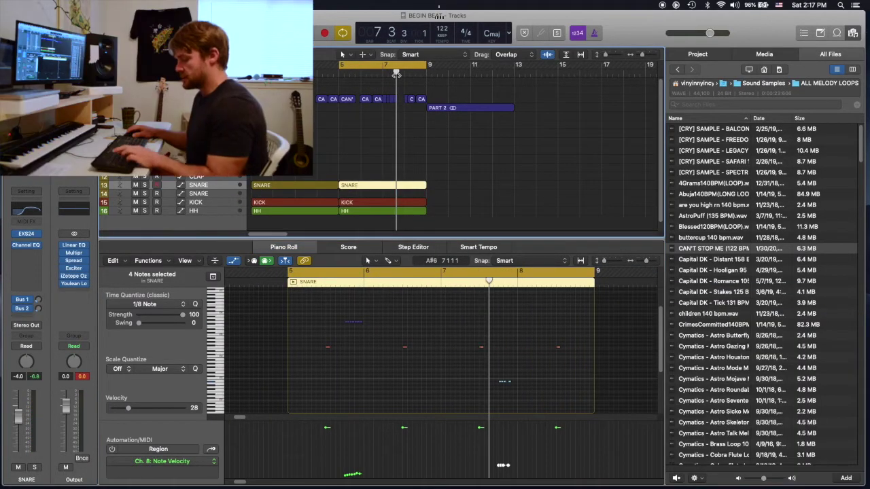
key("super+t")
left_click_drag(396, 74, 404, 73)
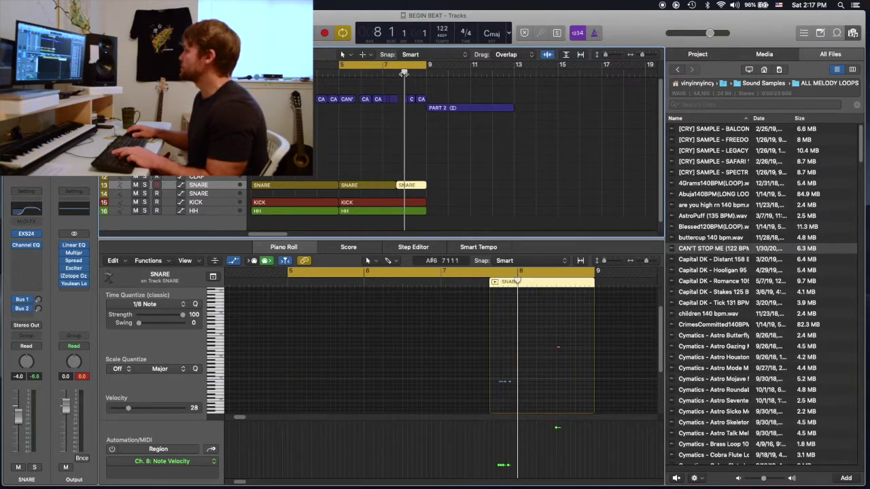
key("super+t")
left_click(400, 191)
left_click_drag(400, 192, 401, 200)
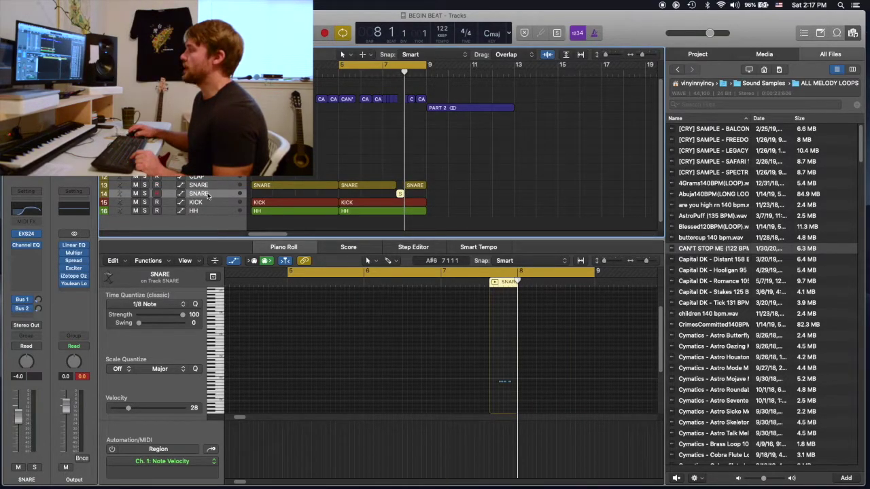
- Add an Echo to the second SNARE track with a 1/8 dotted note, 46% feedback and 38% wet, auditioning it during playback
left_click(25, 253)
mouse_move(68, 325)
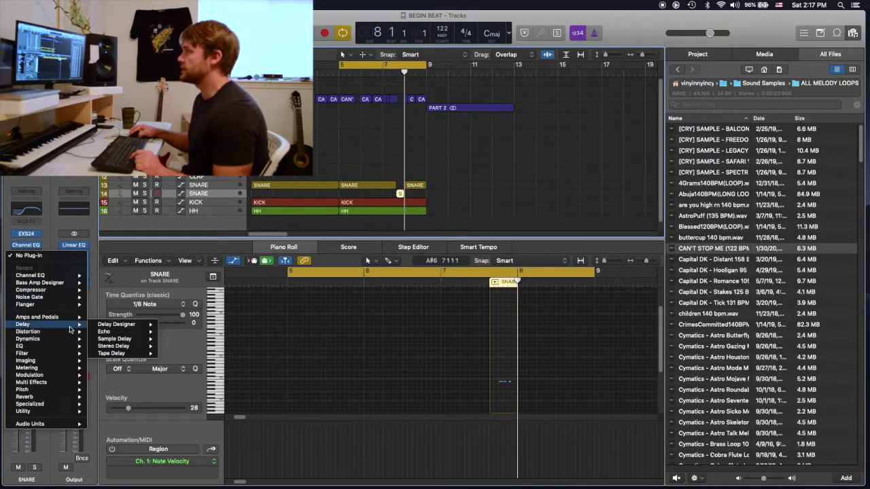
left_click(173, 332)
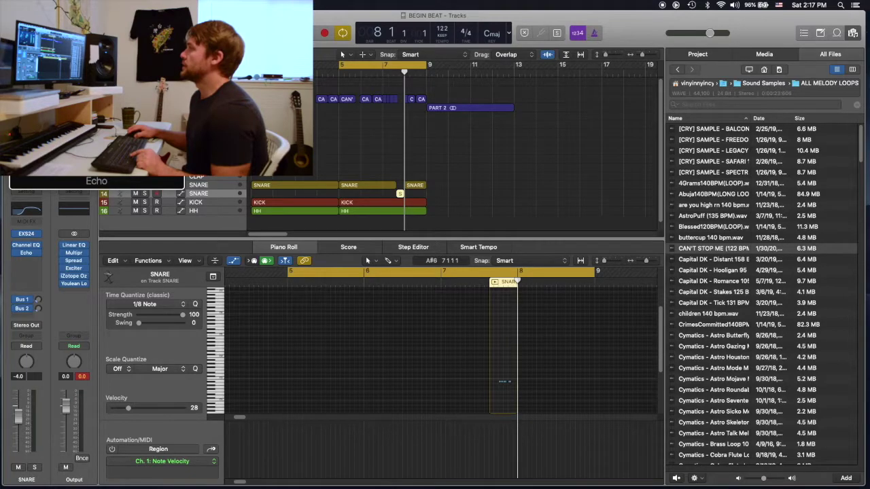
key("space")
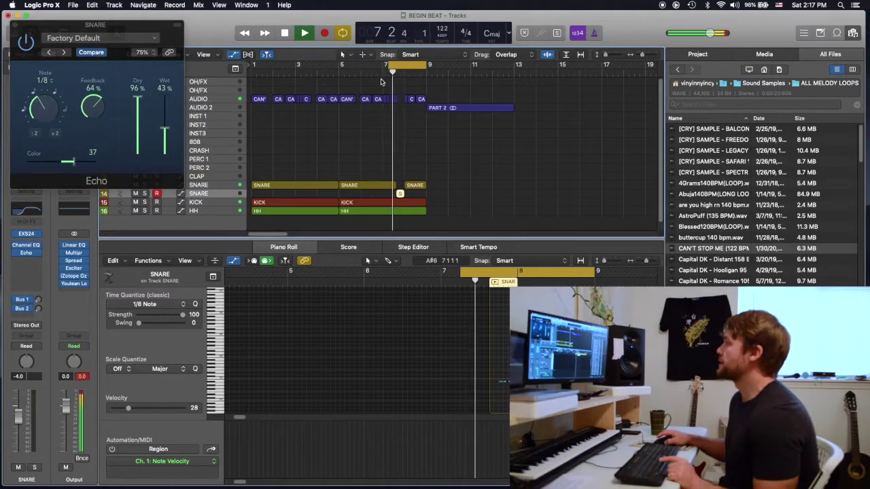
left_click(167, 131)
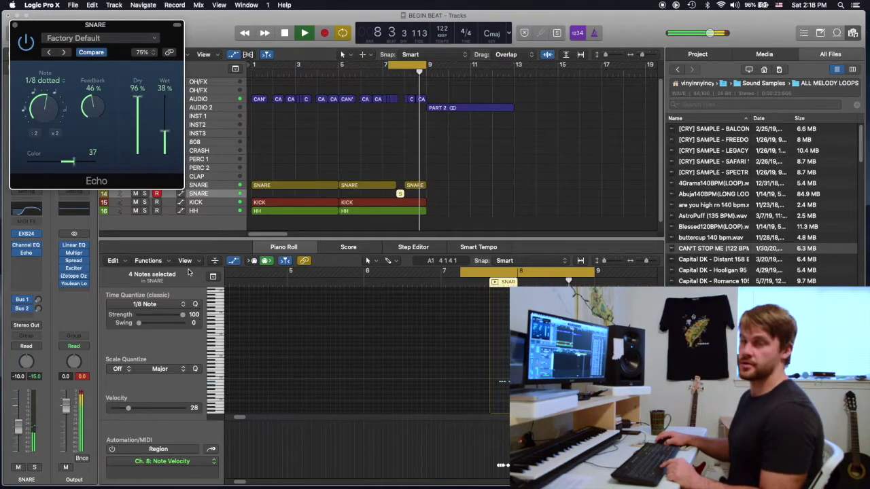
key("space")
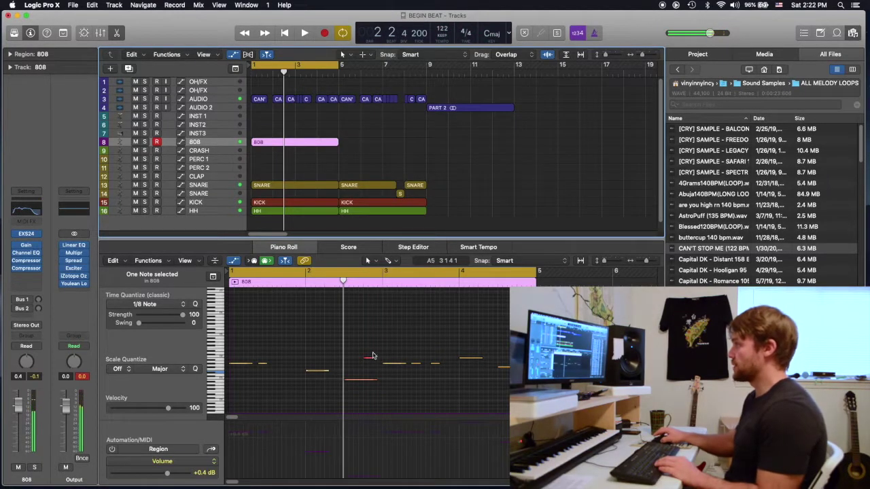
- Play the four-bar 808 region together with the melody and drums
key("space")
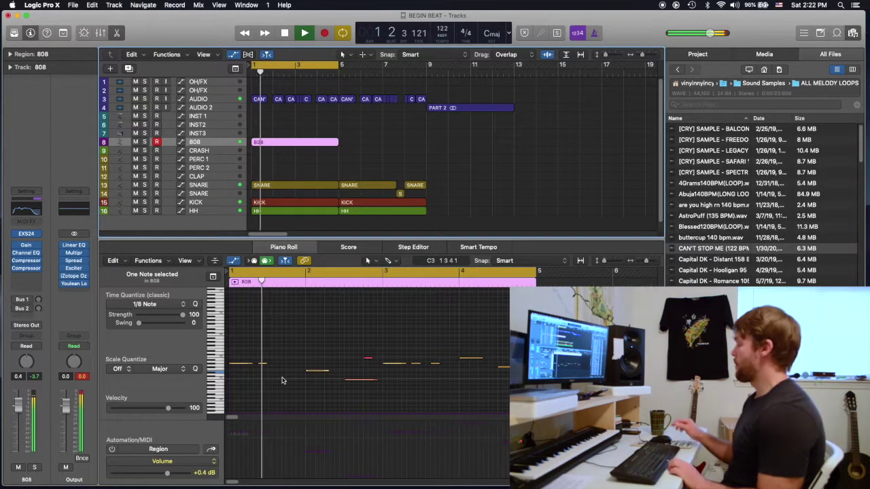